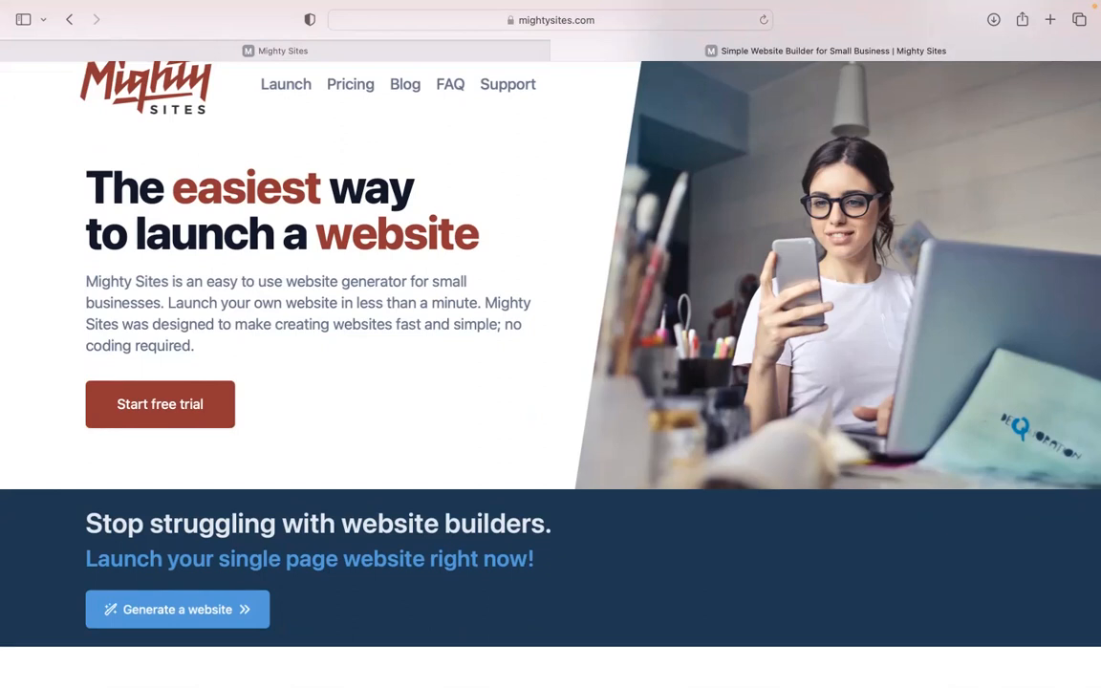
# Step: Scroll through the current page, then switch to the Mighty Sites site builder
pyautogui.scroll(-1, 550, 372)
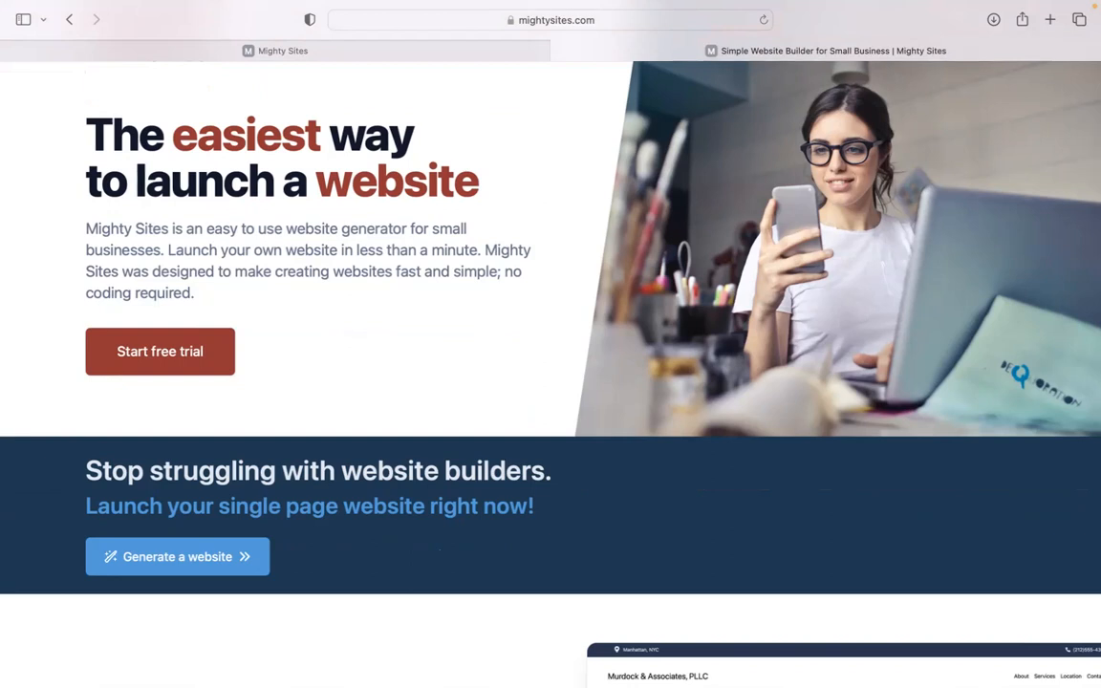
pyautogui.scroll(-5, 551, 372)
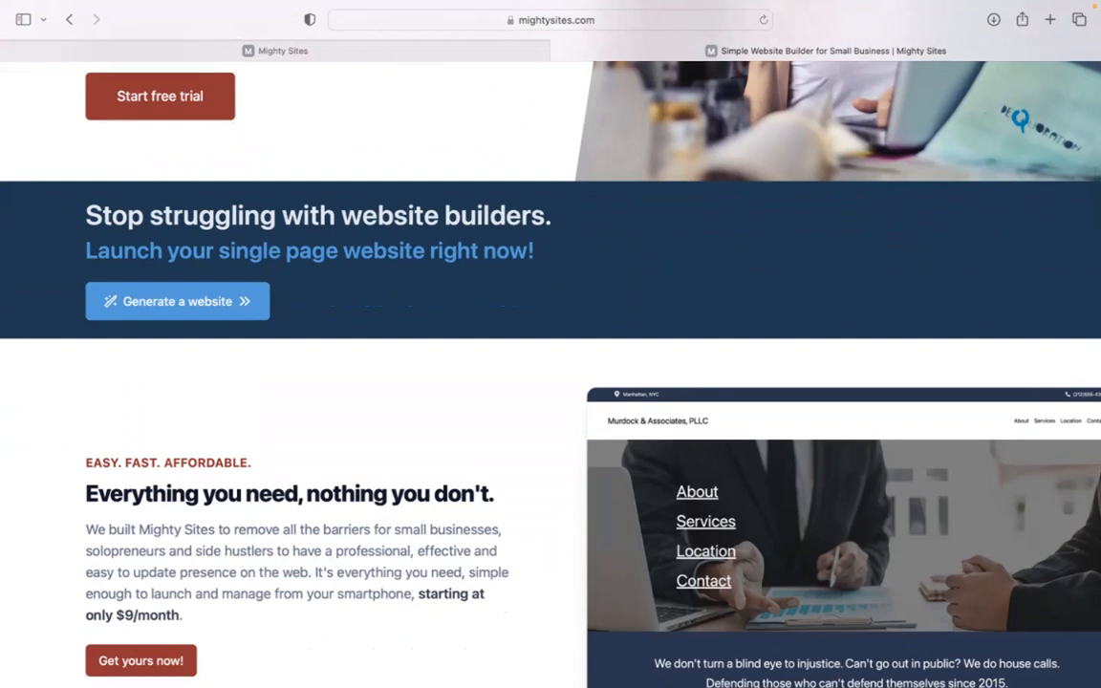
pyautogui.scroll(-2, 551, 372)
pyautogui.scroll(-1, 551, 372)
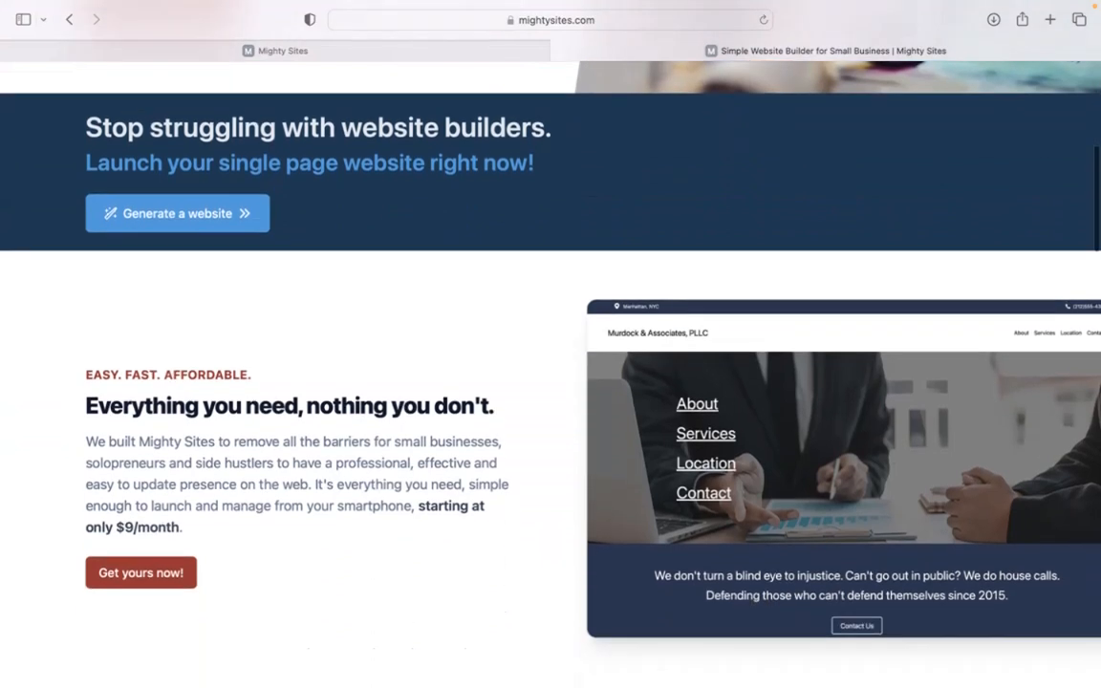
pyautogui.scroll(-2, 551, 373)
pyautogui.scroll(-1, 551, 373)
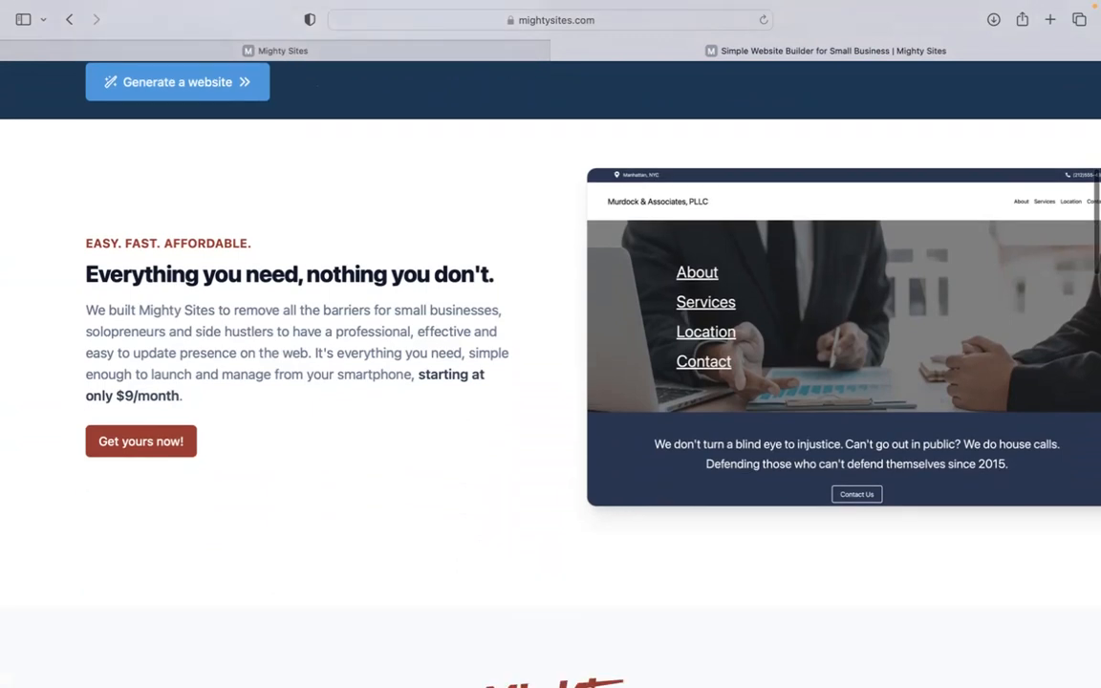
pyautogui.scroll(-2, 551, 373)
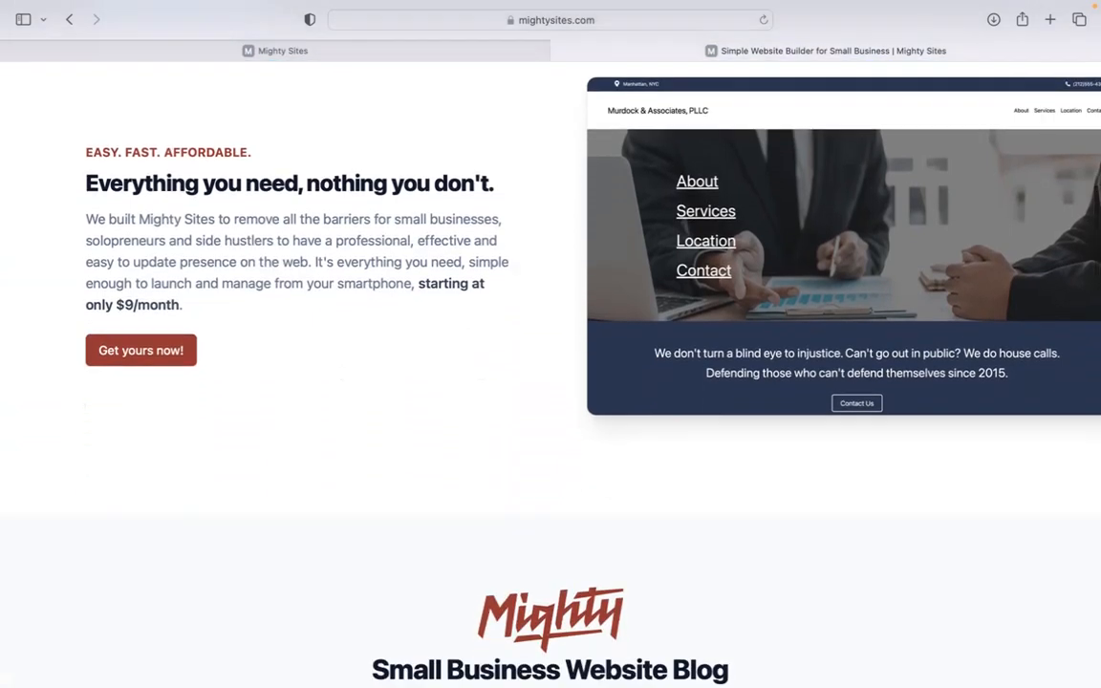
pyautogui.scroll(-2, 551, 372)
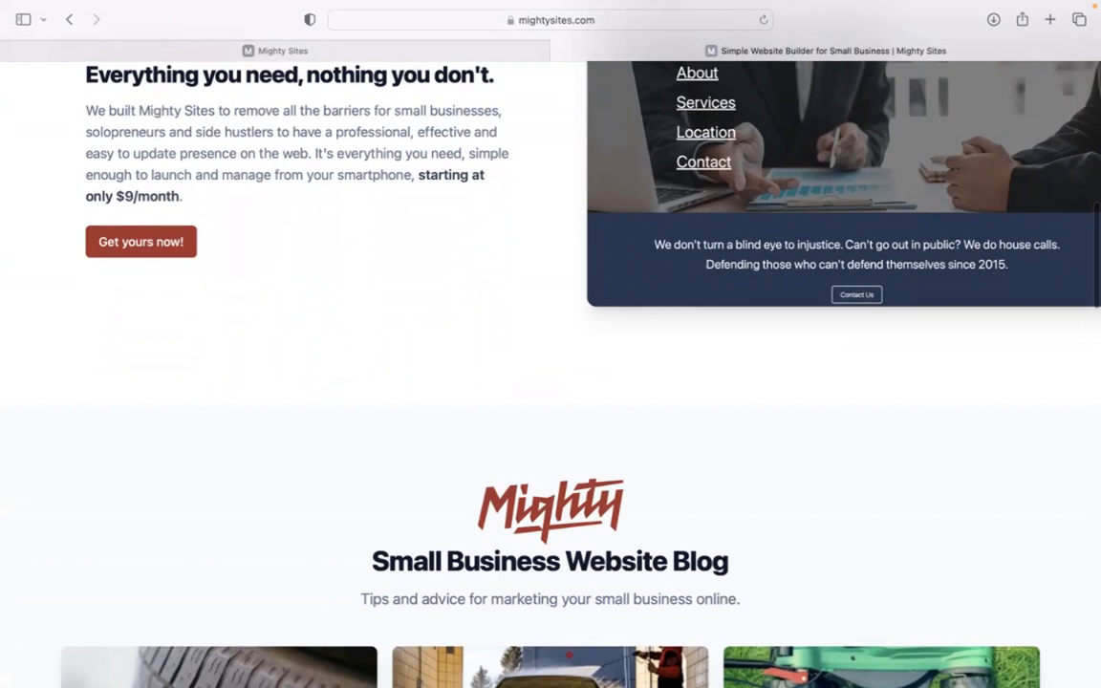
pyautogui.scroll(-5, 550, 373)
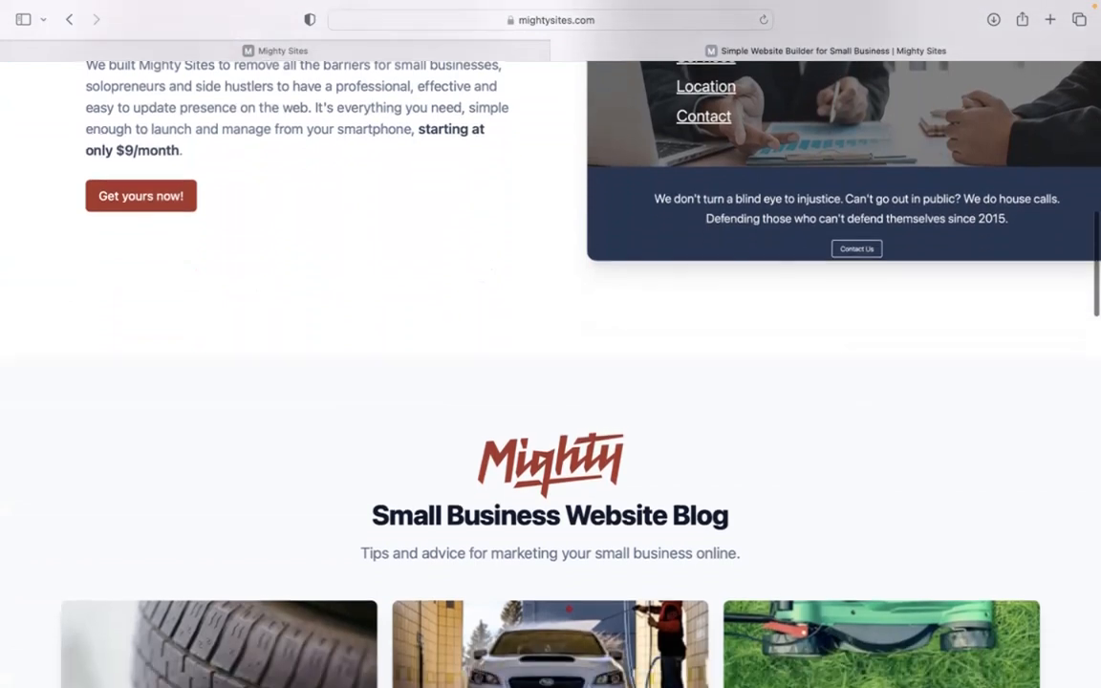
pyautogui.scroll(-3, 550, 373)
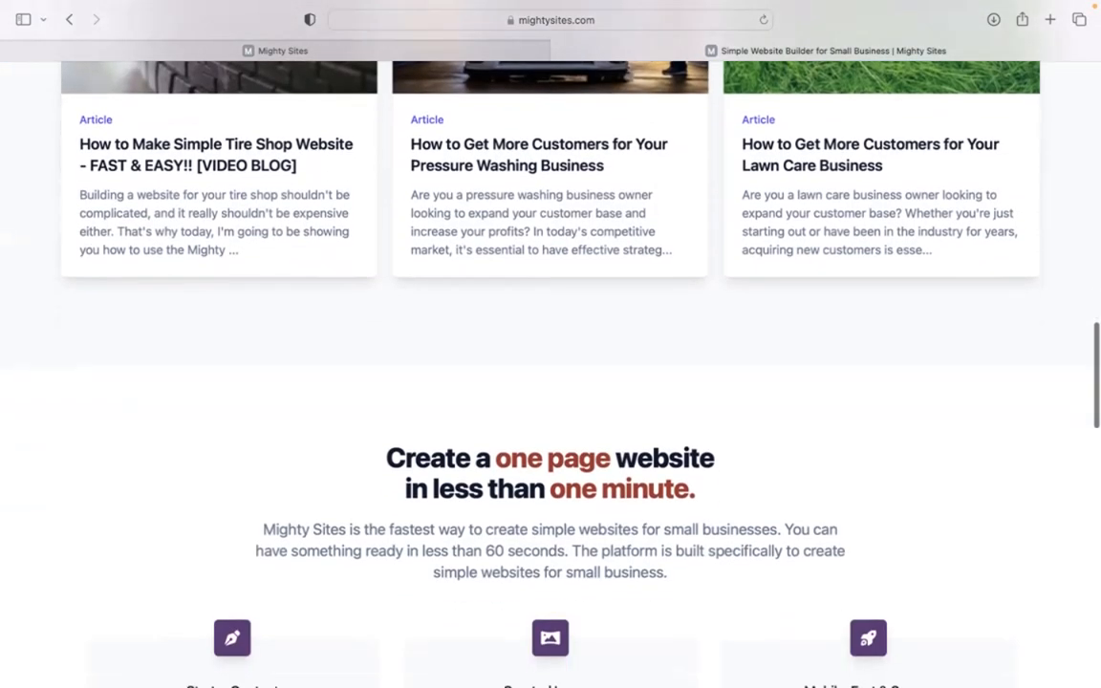
pyautogui.scroll(-1, 551, 373)
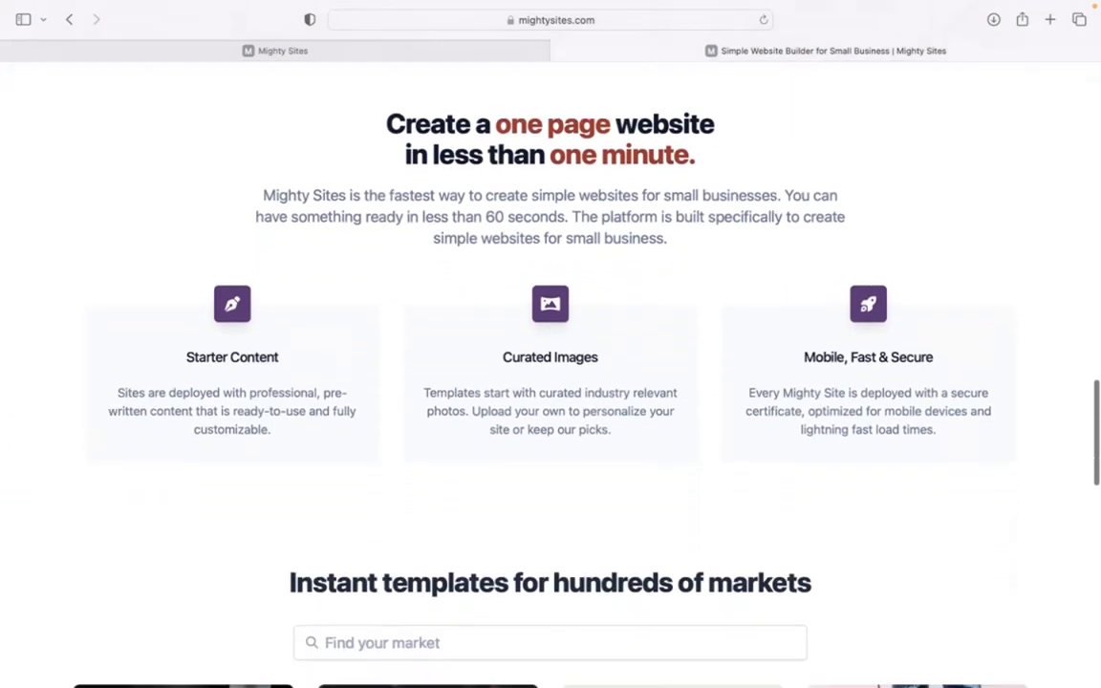
pyautogui.click(509, 55)
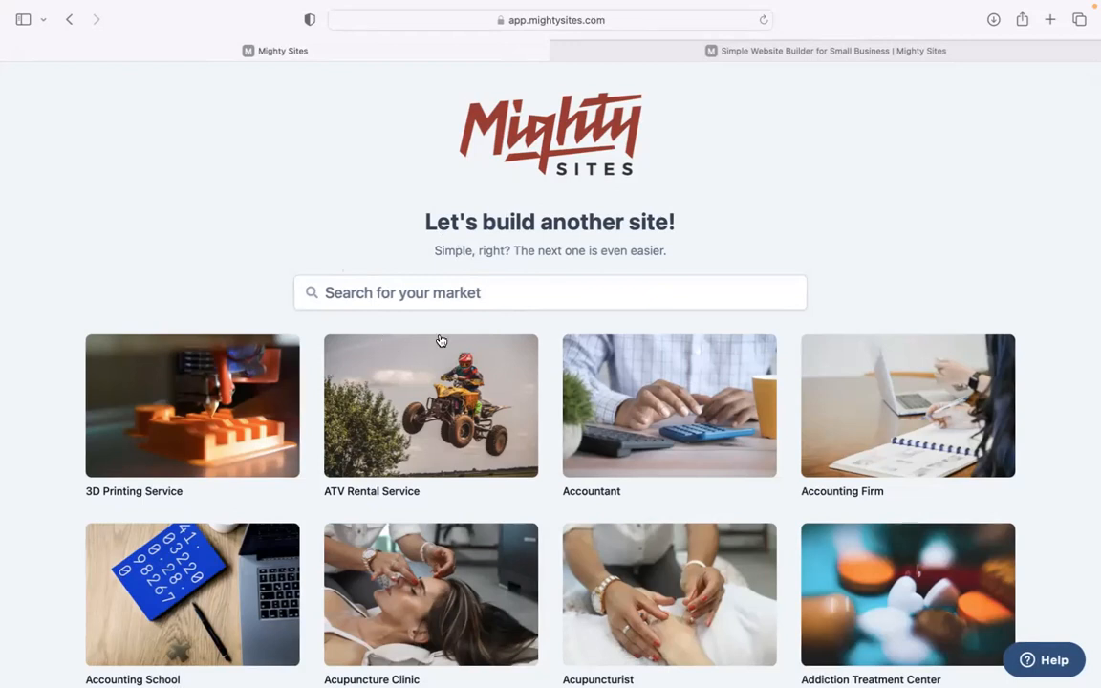
# Step: Browse the business template grid and focus the 'Search for your market' box
pyautogui.scroll(-5, 318, 219)
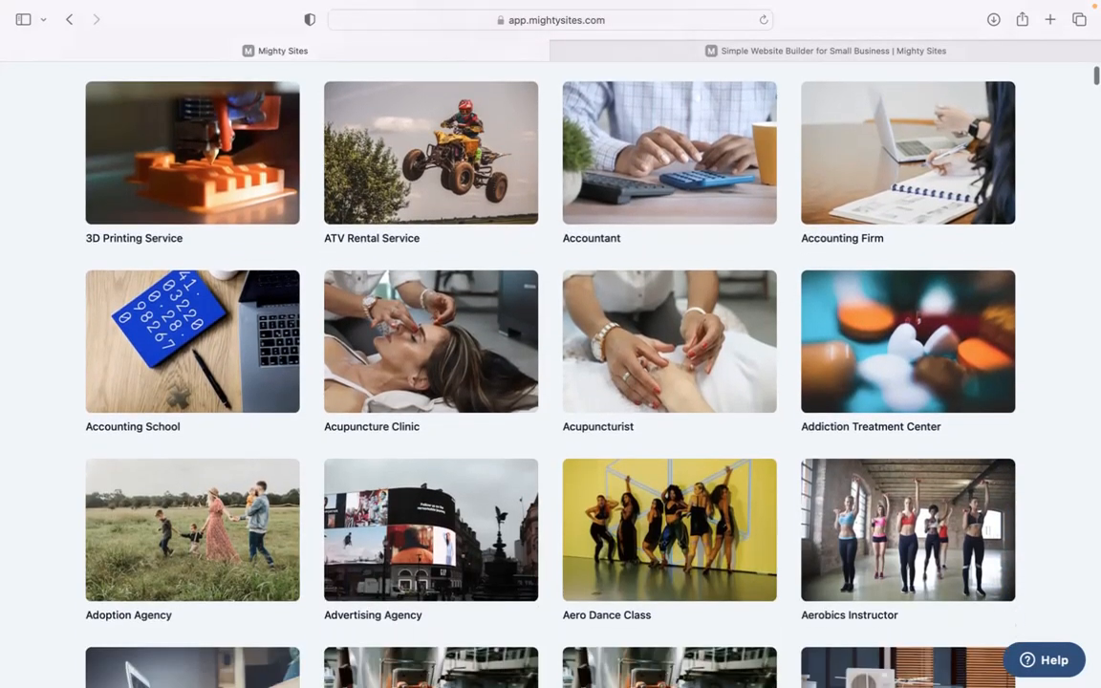
pyautogui.scroll(-18, 551, 363)
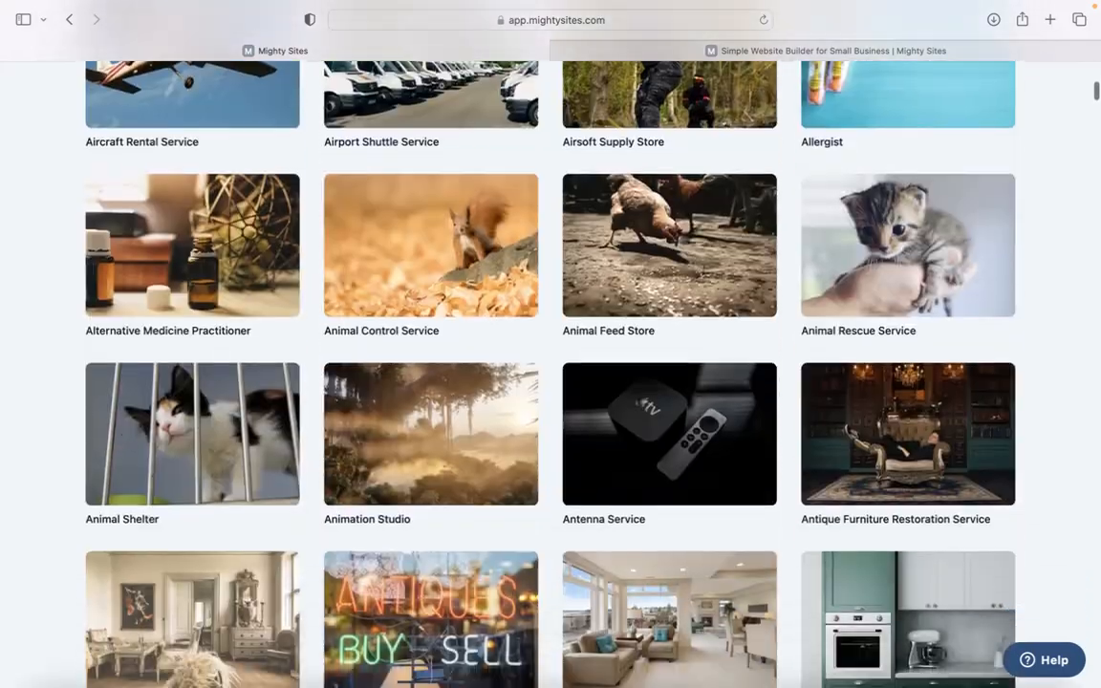
pyautogui.scroll(-10, 550, 363)
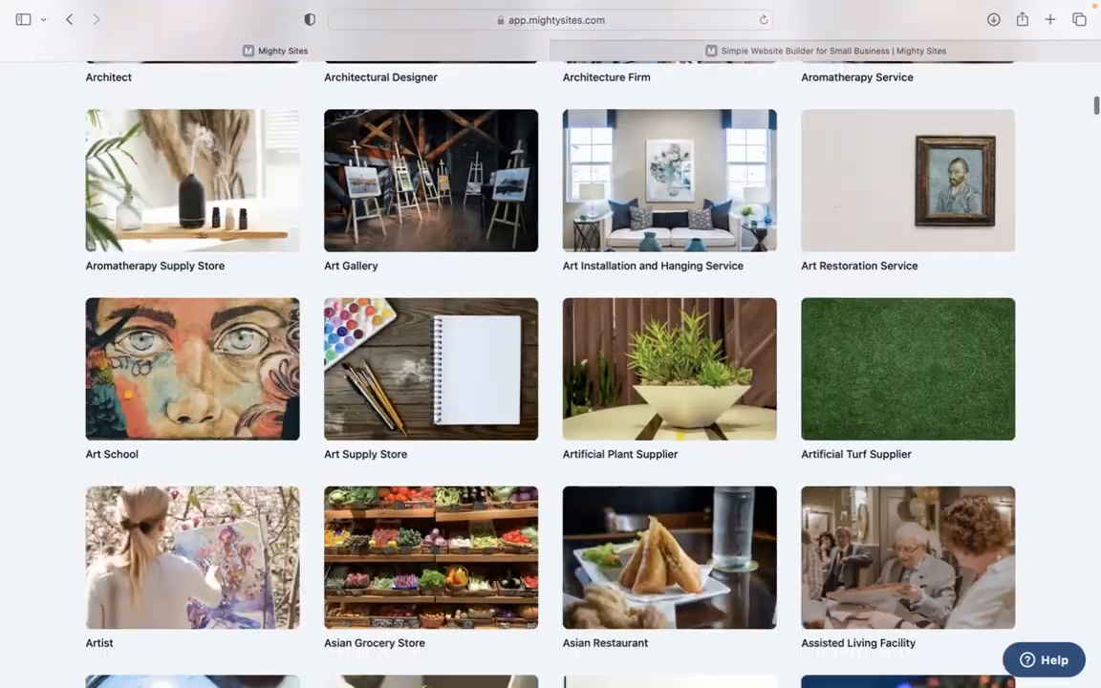
pyautogui.scroll(11, 550, 363)
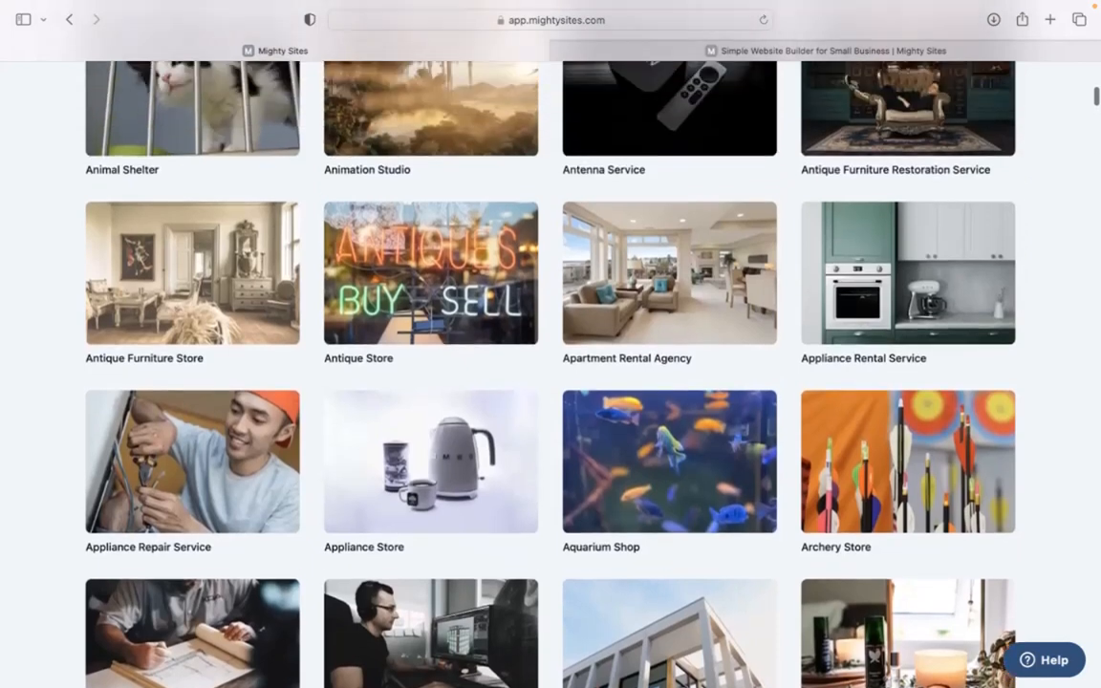
pyautogui.scroll(20, 550, 363)
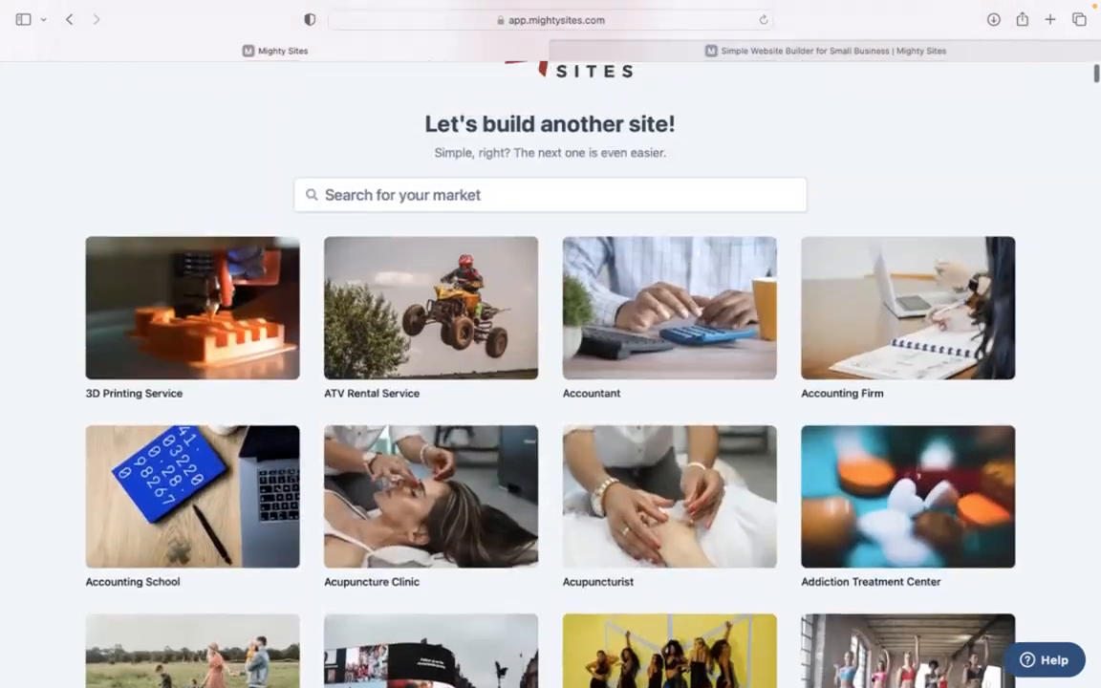
pyautogui.scroll(2, 474, 287)
pyautogui.click(474, 289)
# Step: Pick the Kitchen Supply Store template, naming the company Kitchen essentials in Denver
pyautogui.write('k')
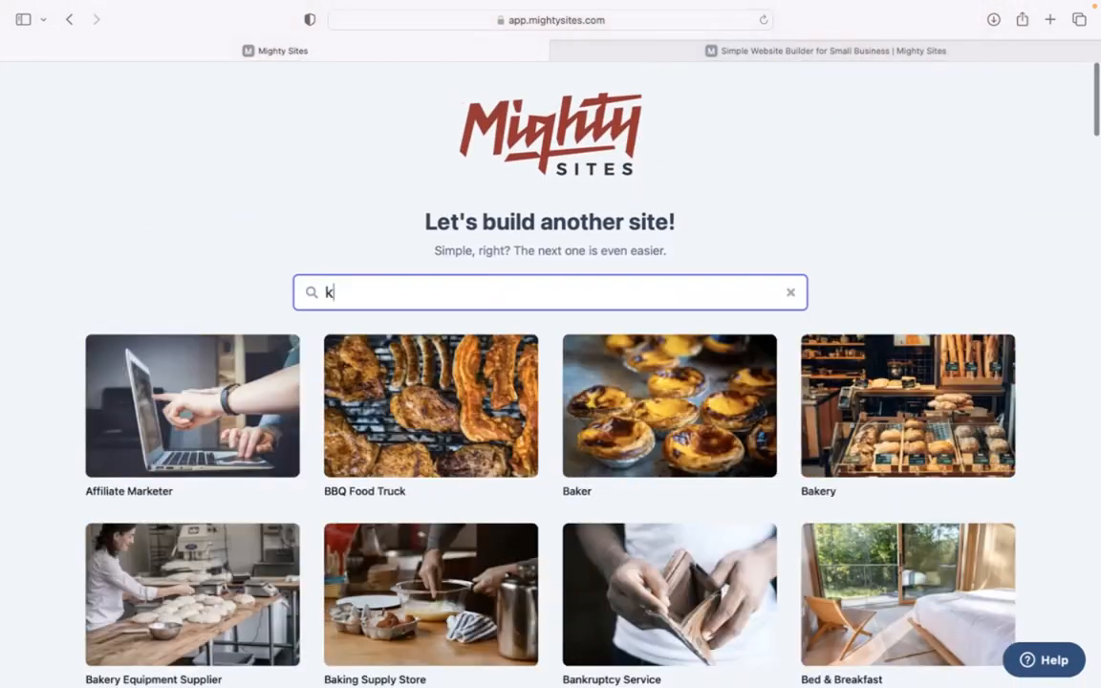
pyautogui.write('itchen su')
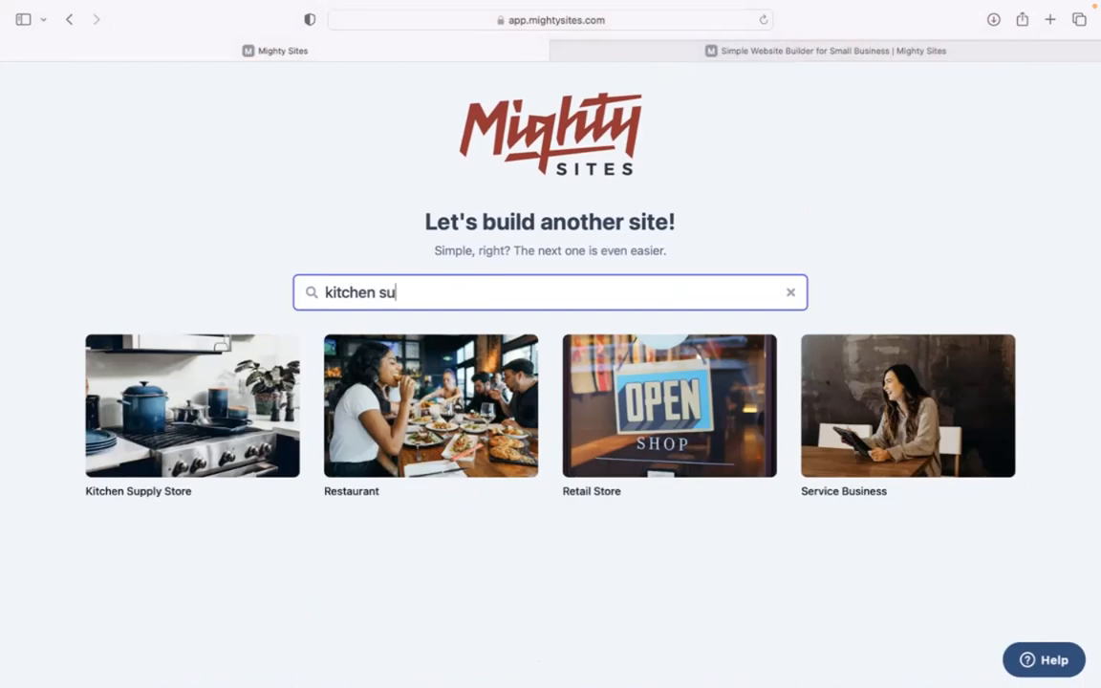
pyautogui.click(178, 405)
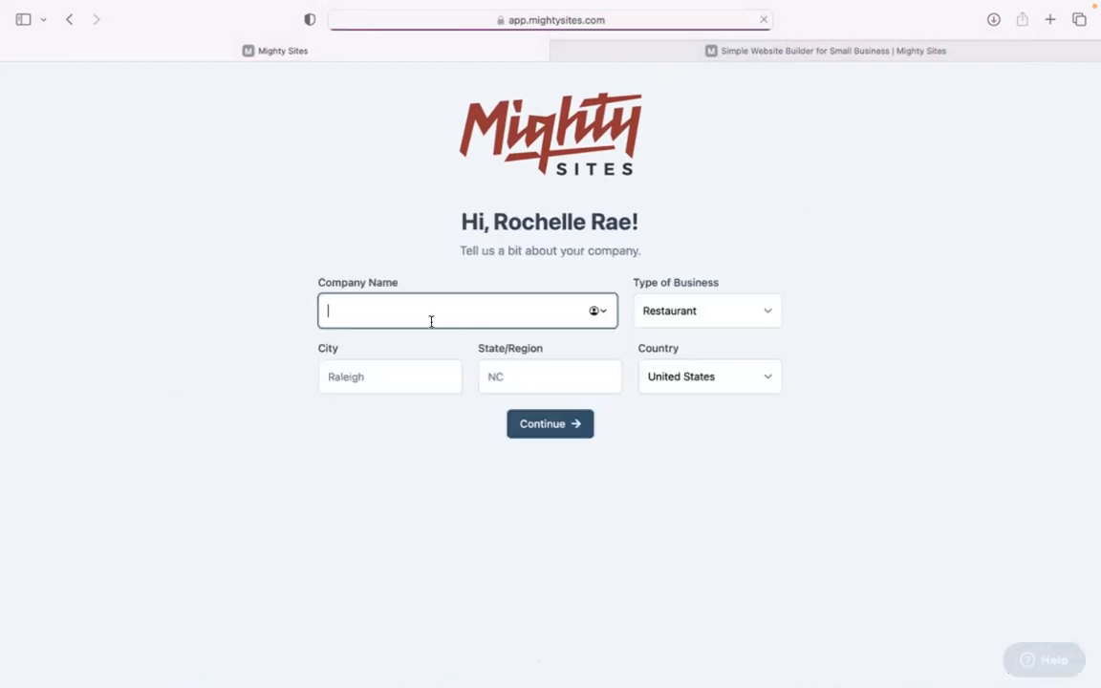
pyautogui.write('Kitchen essentials')
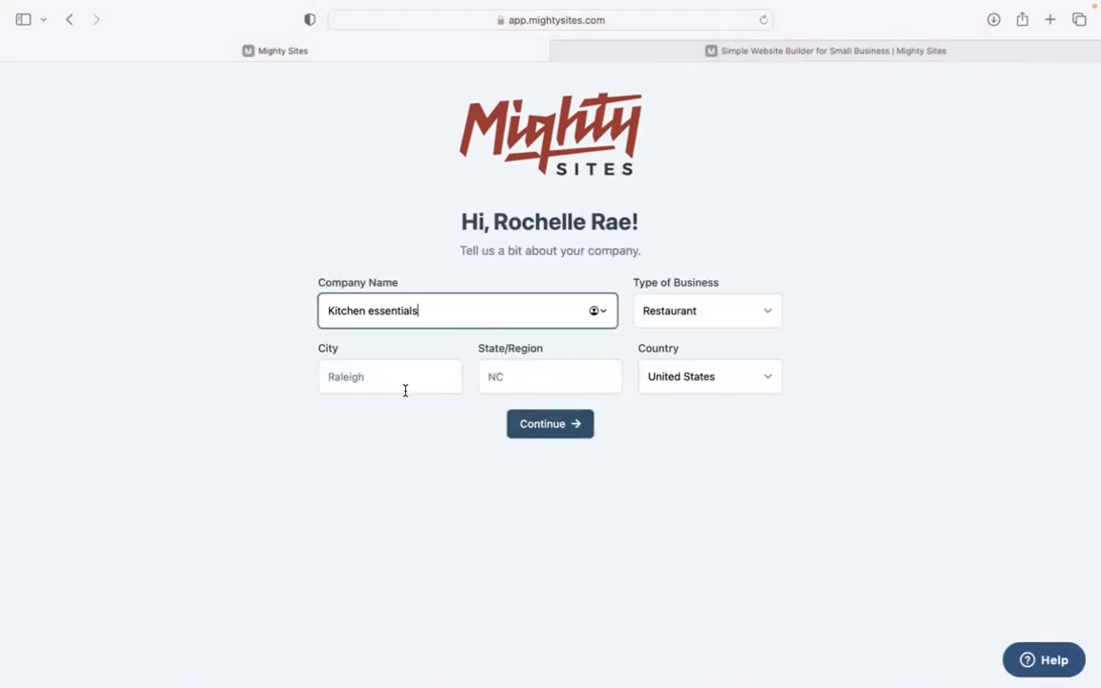
pyautogui.click(405, 388)
pyautogui.write('dEN')
pyautogui.press('BackSpace')
pyautogui.press('BackSpace')
pyautogui.press('BackSpace')
pyautogui.write('Denver')
# Step: Set the state to Colorado and business type to Retail, then submit the details
pyautogui.click(529, 375)
pyautogui.write('Co')
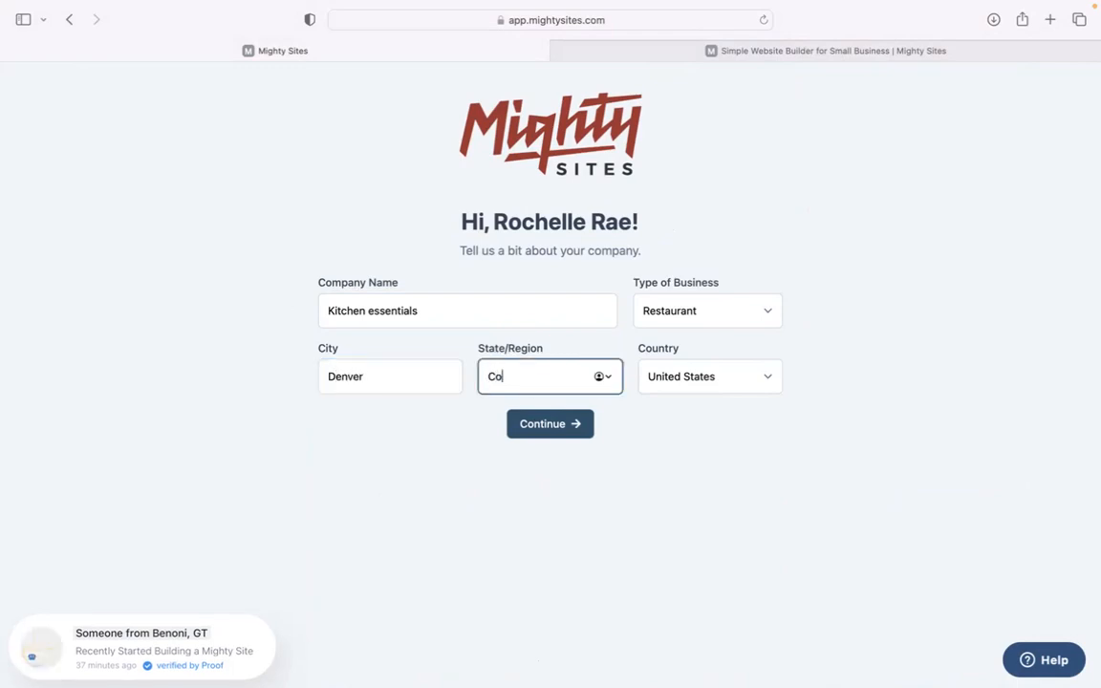
pyautogui.click(682, 321)
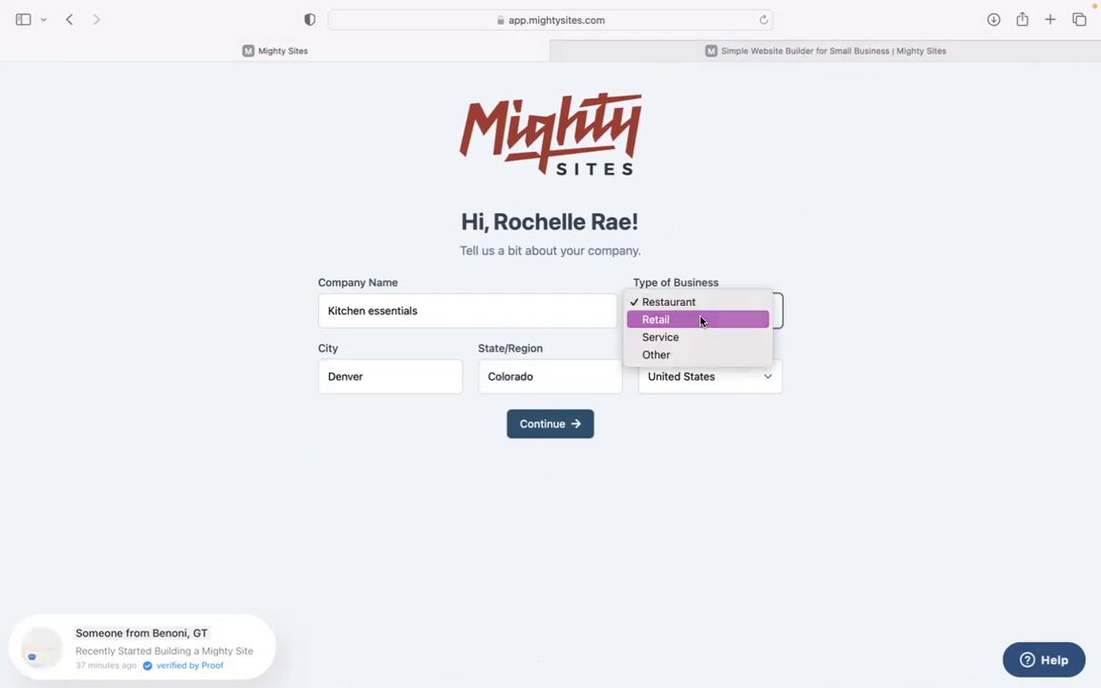
pyautogui.press('Escape')
pyautogui.press('Down')
pyautogui.click(566, 426)
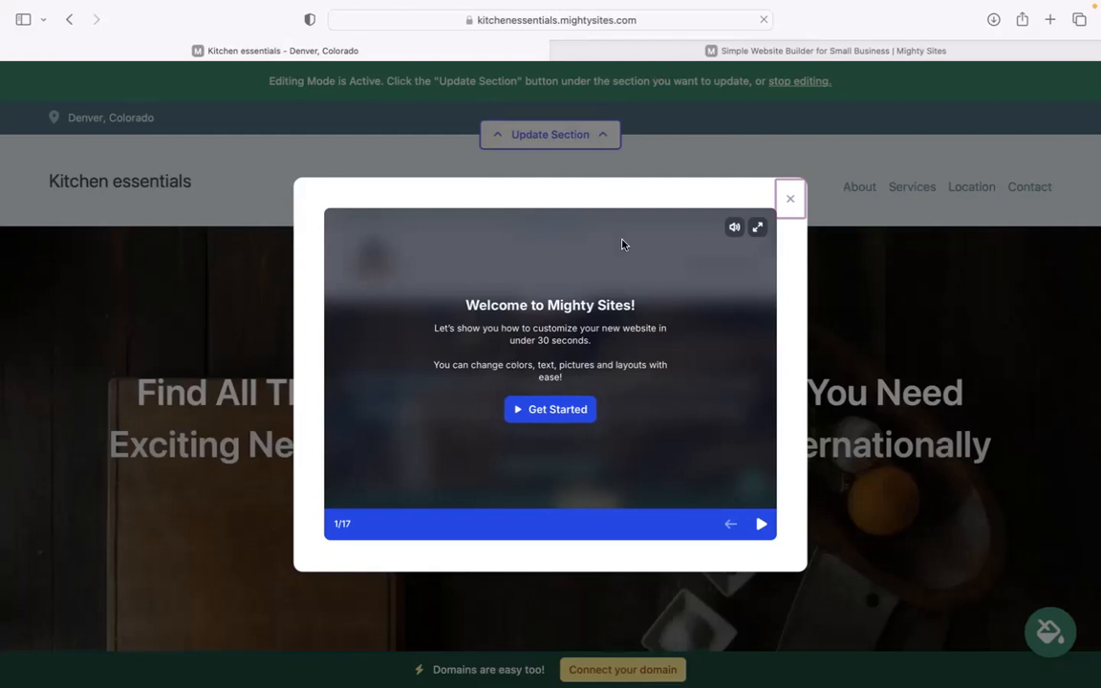
# Step: Step through eight slides of the welcome tour, then close it
pyautogui.click(761, 523)
pyautogui.click(760, 524)
pyautogui.click(760, 524)
pyautogui.click(760, 524)
pyautogui.click(757, 526)
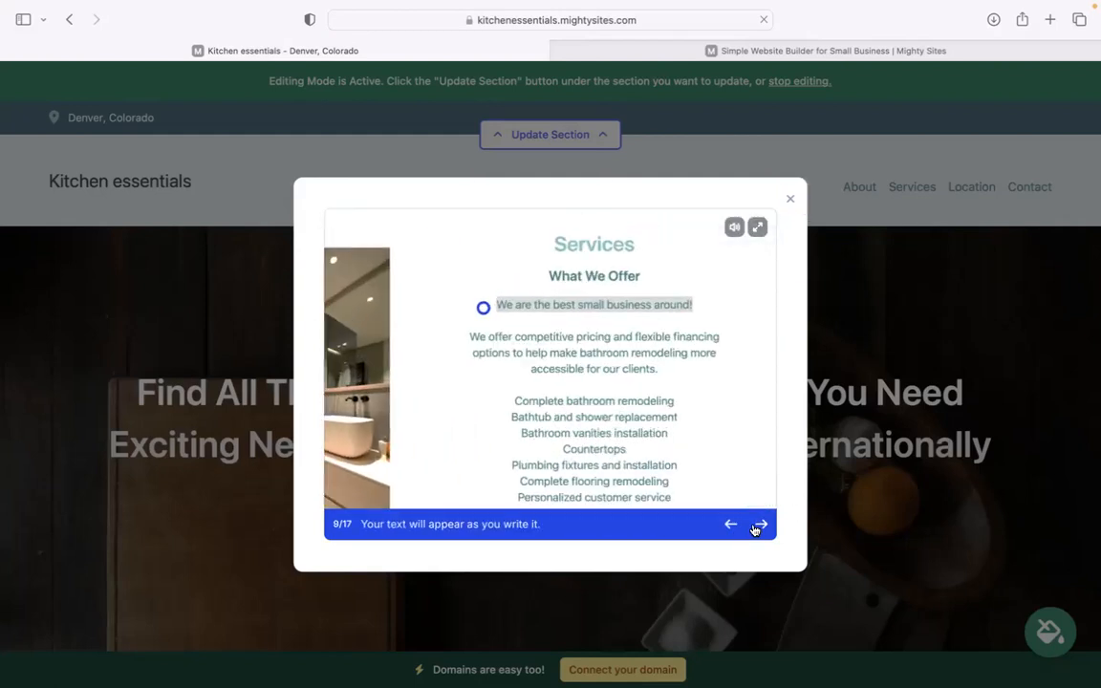
pyautogui.click(757, 526)
pyautogui.click(757, 526)
pyautogui.click(756, 525)
pyautogui.click(757, 524)
pyautogui.click(757, 525)
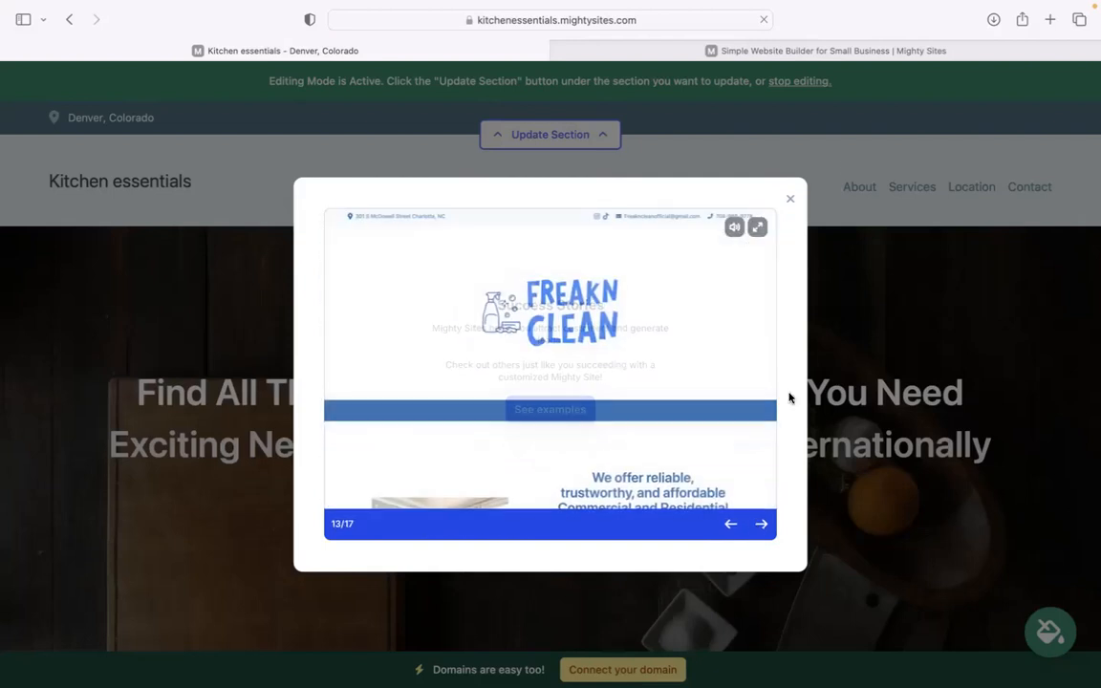
pyautogui.click(790, 199)
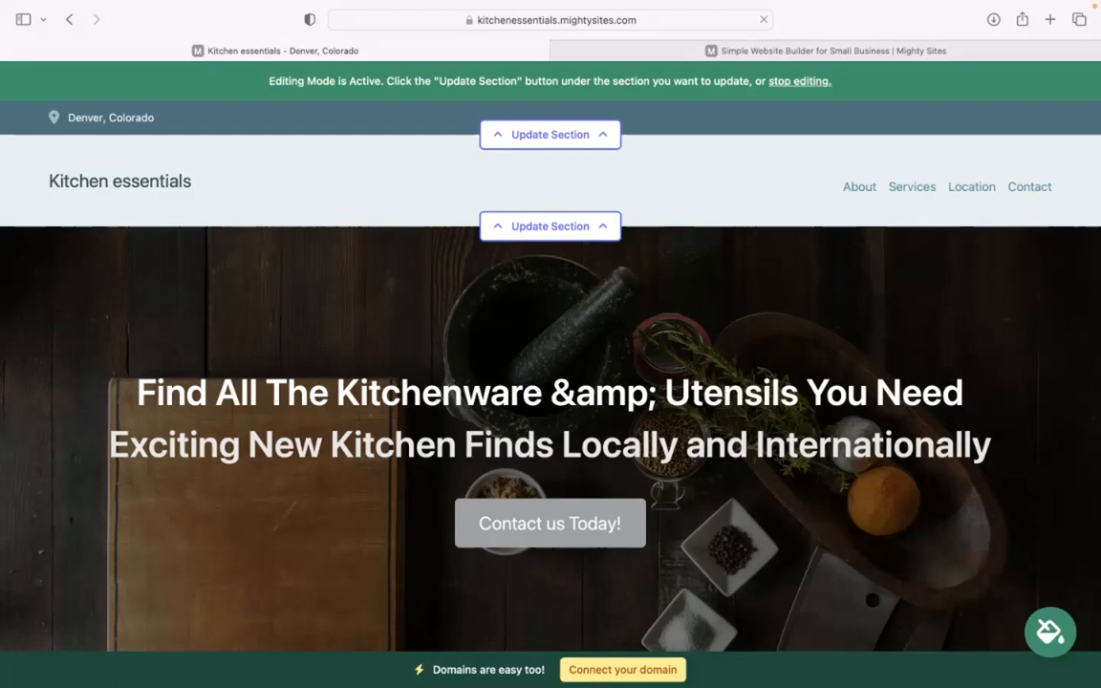
pyautogui.scroll(-5, 550, 382)
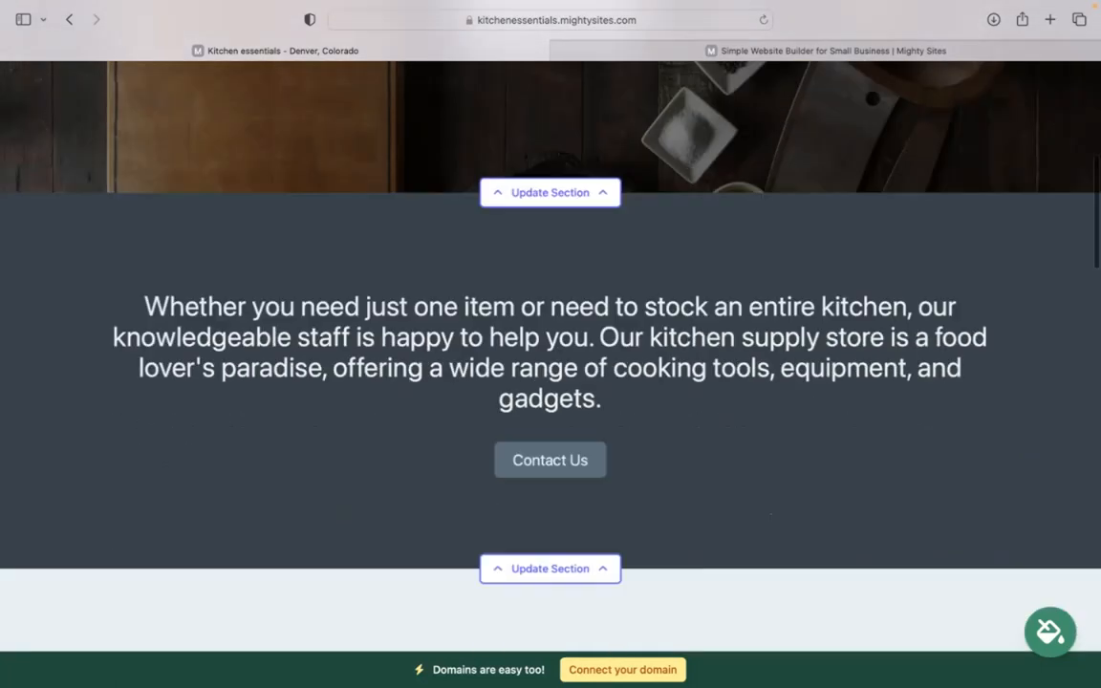
pyautogui.scroll(-1, 210, 187)
pyautogui.moveTo(140, 240); pyautogui.dragTo(666, 351)
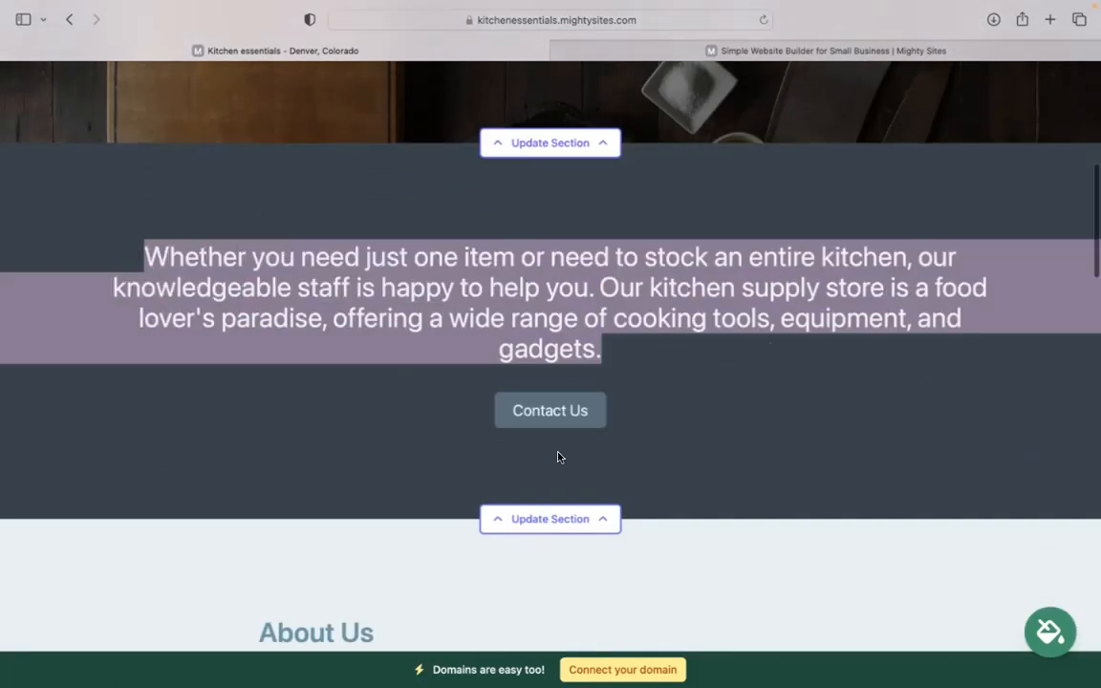
pyautogui.click(413, 155)
pyautogui.scroll(-6, 413, 155)
pyautogui.scroll(9, 413, 156)
pyautogui.scroll(3, 578, 464)
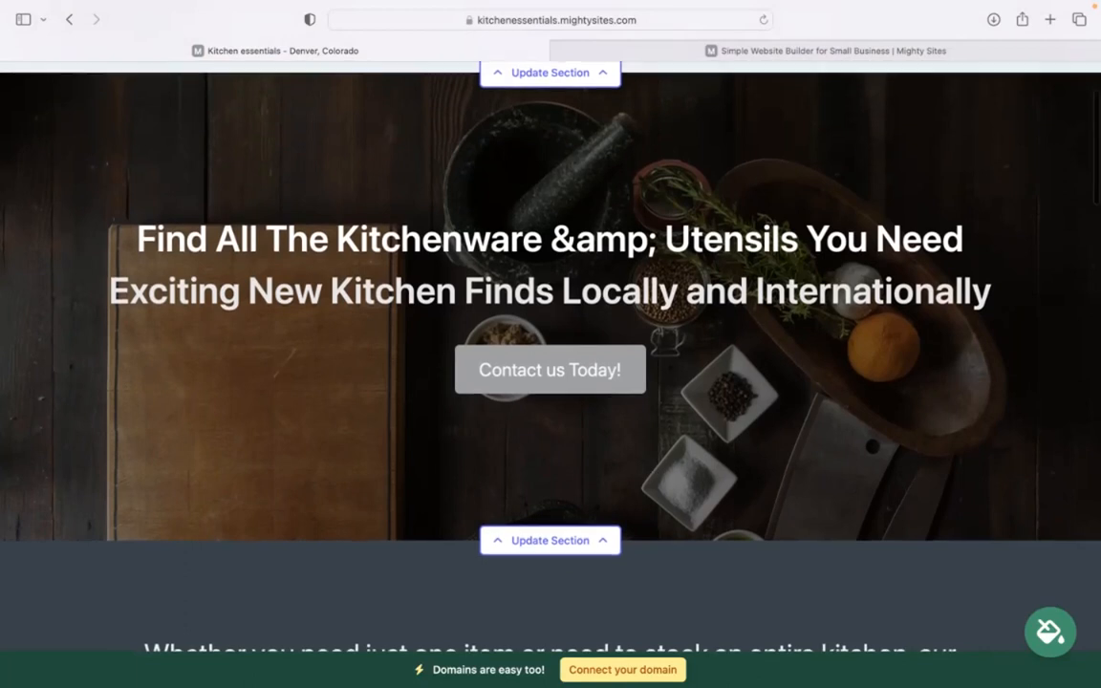
pyautogui.scroll(-12, 654, 473)
pyautogui.scroll(-3, 913, 336)
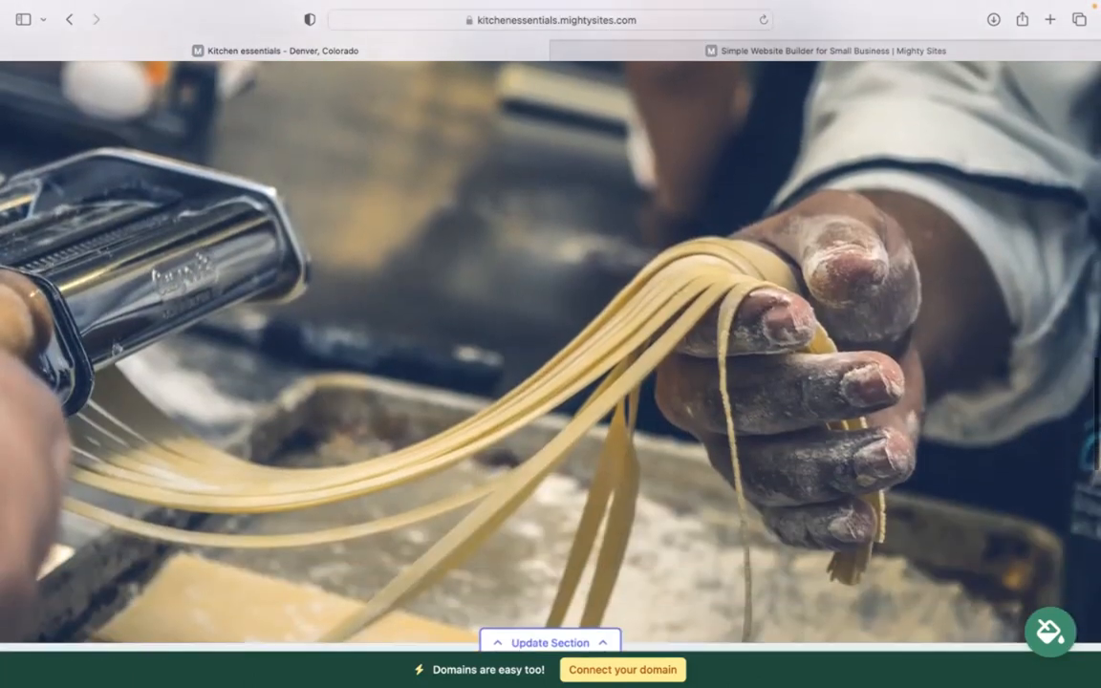
pyautogui.scroll(-3, 421, 268)
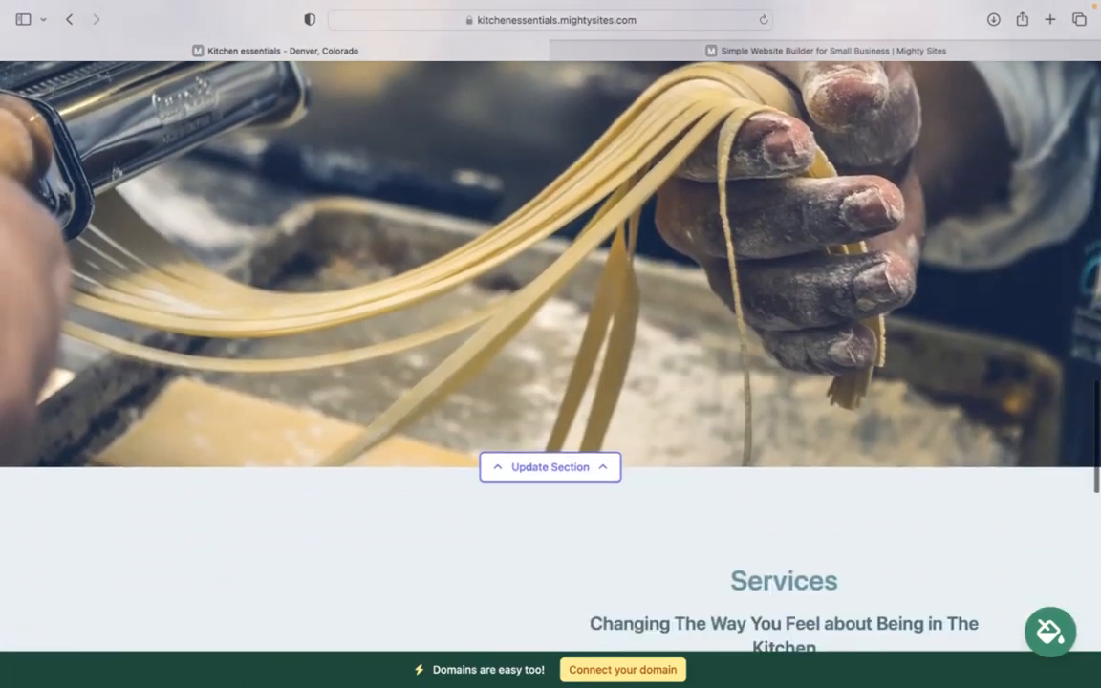
pyautogui.scroll(4, 420, 267)
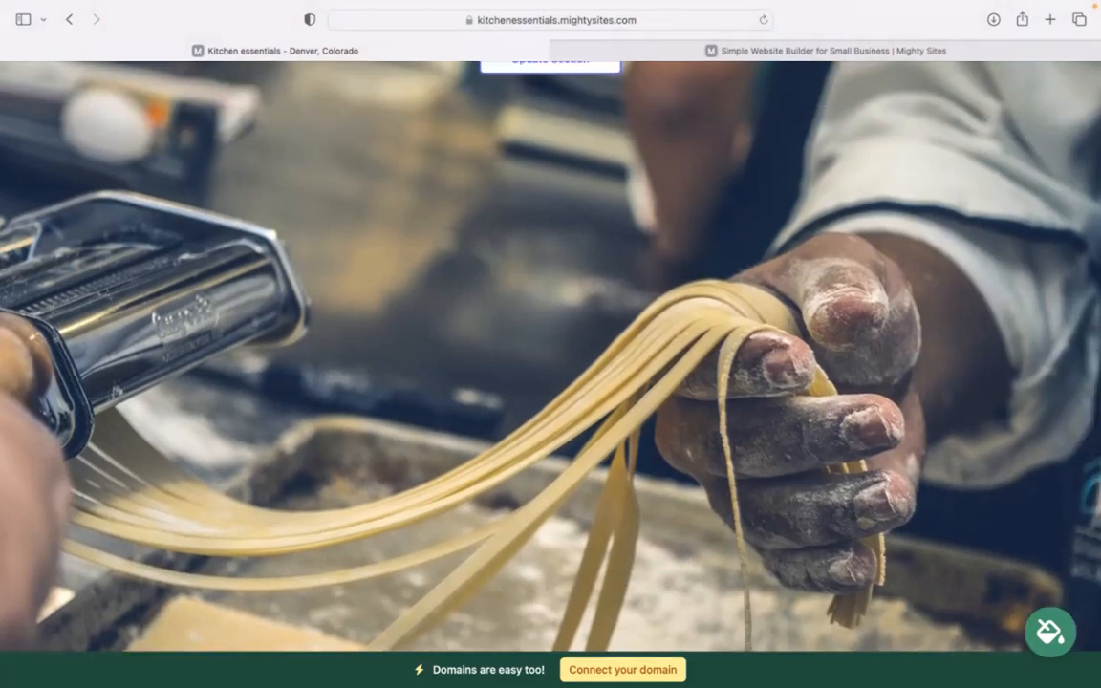
pyautogui.scroll(2, 550, 344)
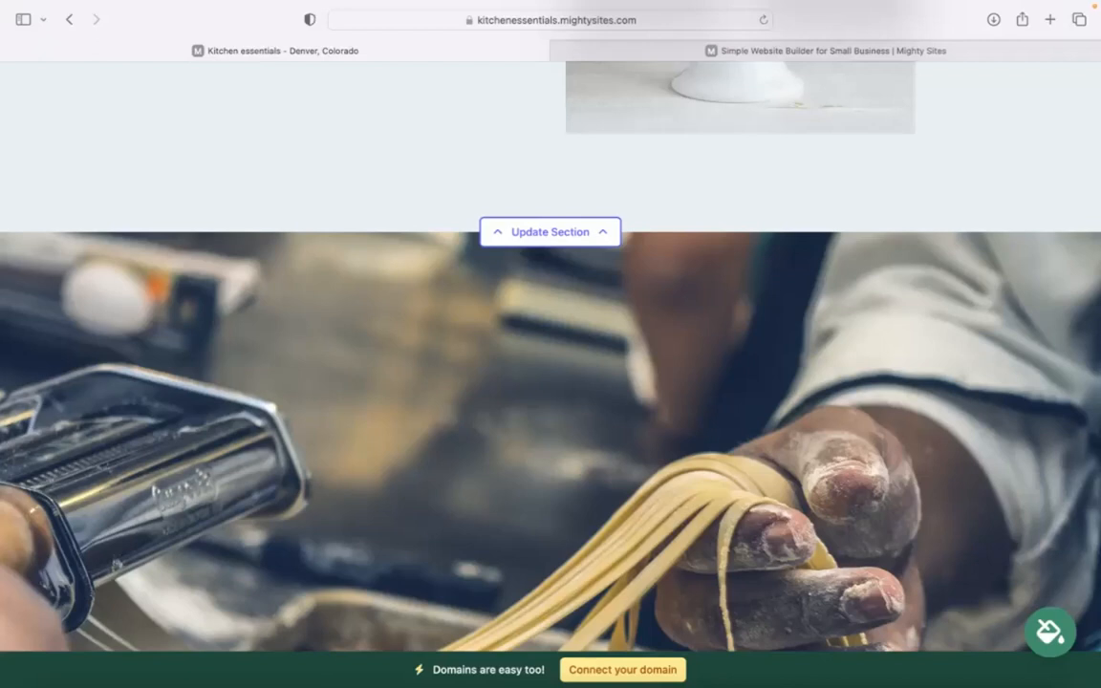
pyautogui.scroll(5, 550, 345)
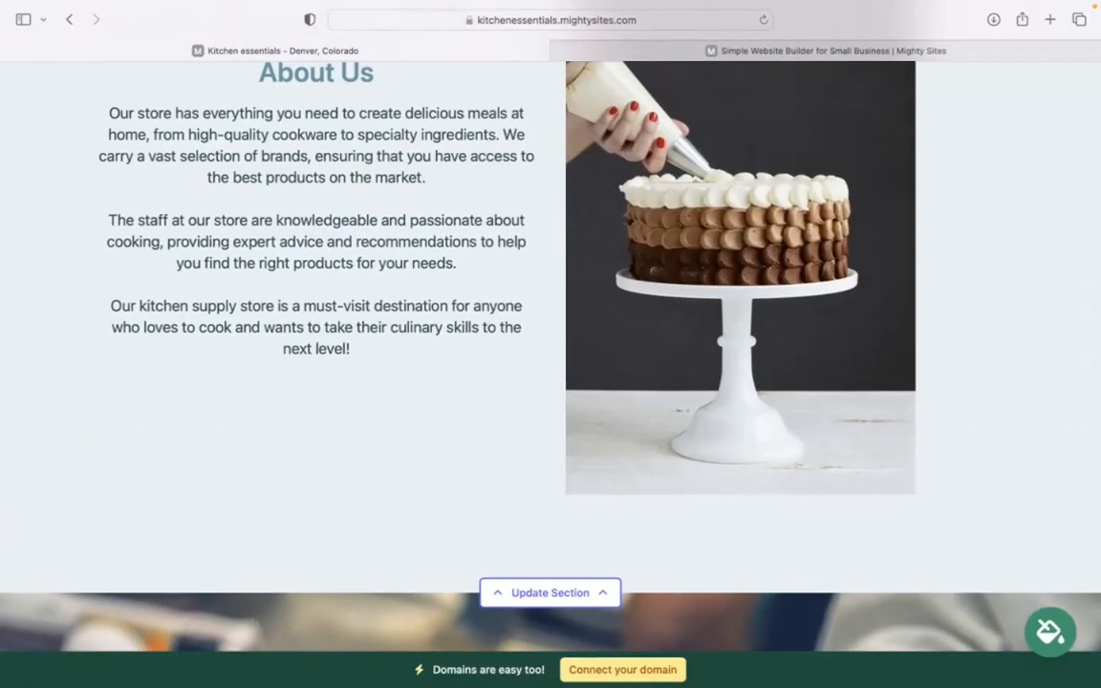
pyautogui.scroll(-8, 550, 345)
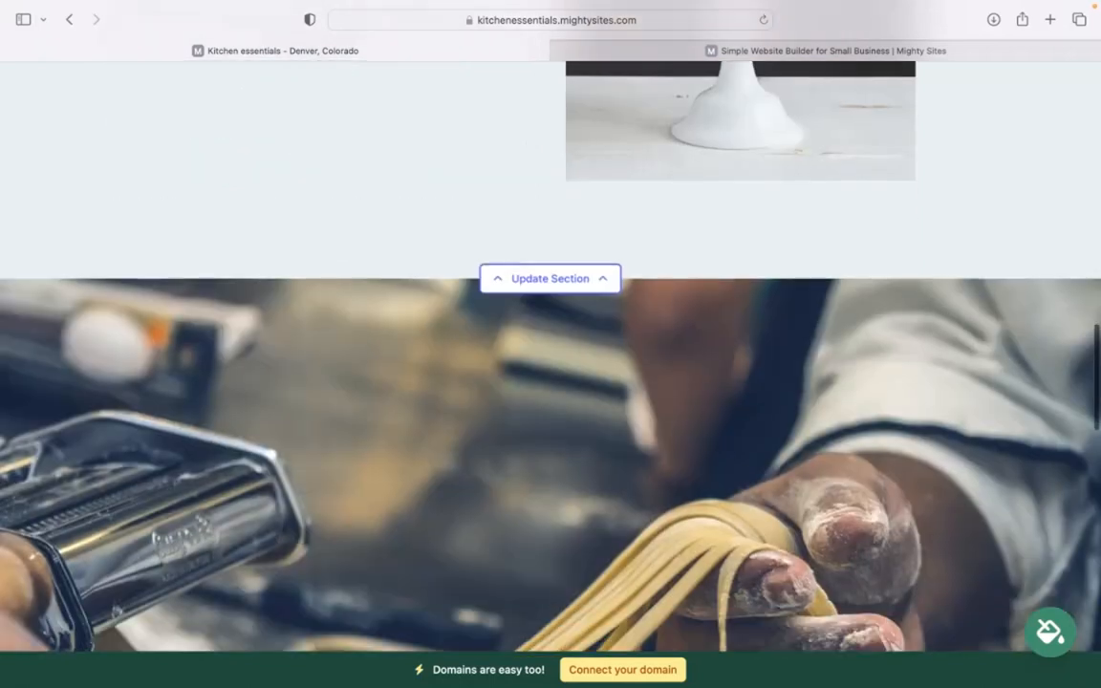
pyautogui.scroll(-5, 550, 344)
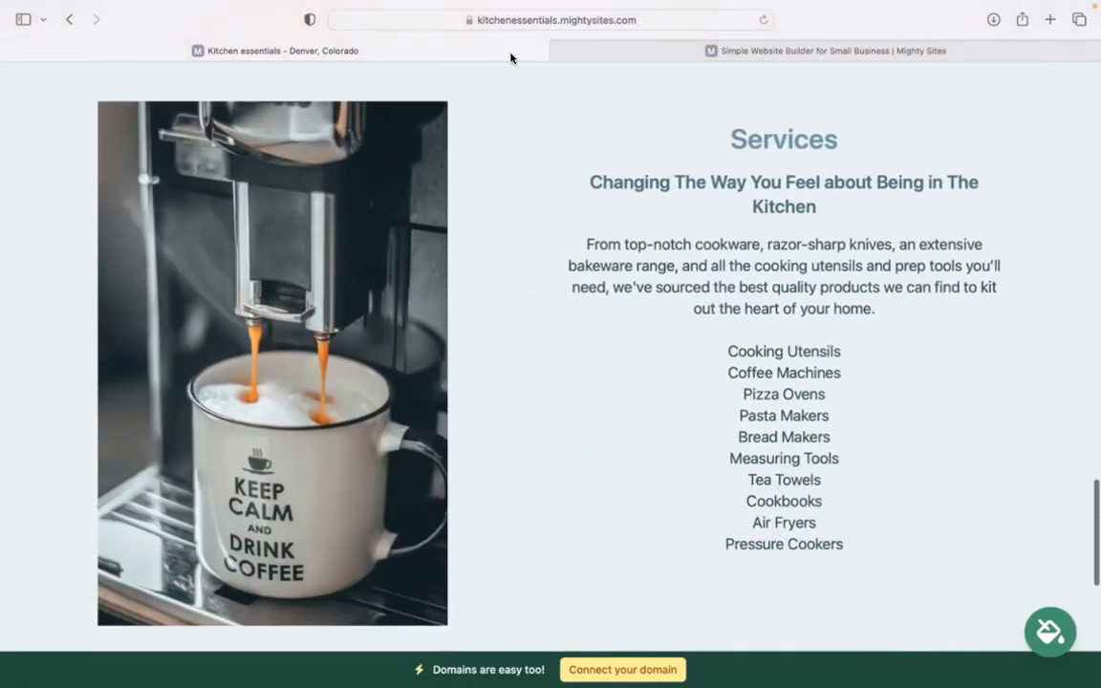
pyautogui.moveTo(728, 135); pyautogui.dragTo(720, 349)
pyautogui.click(859, 563)
pyautogui.click(666, 639)
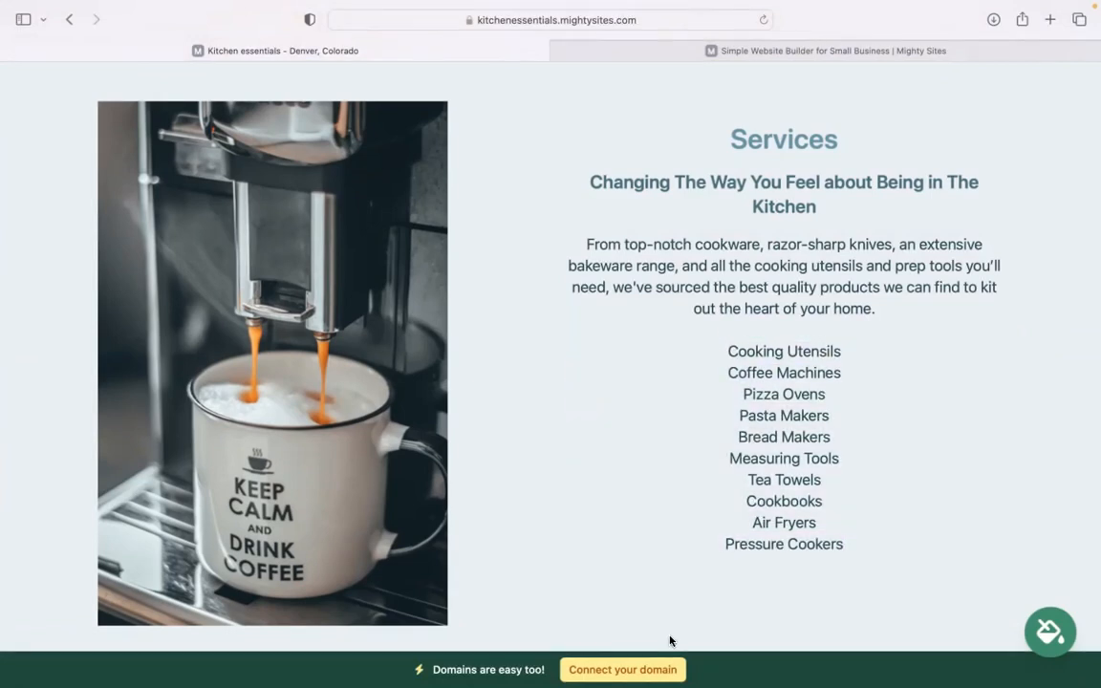
pyautogui.scroll(-8, 670, 640)
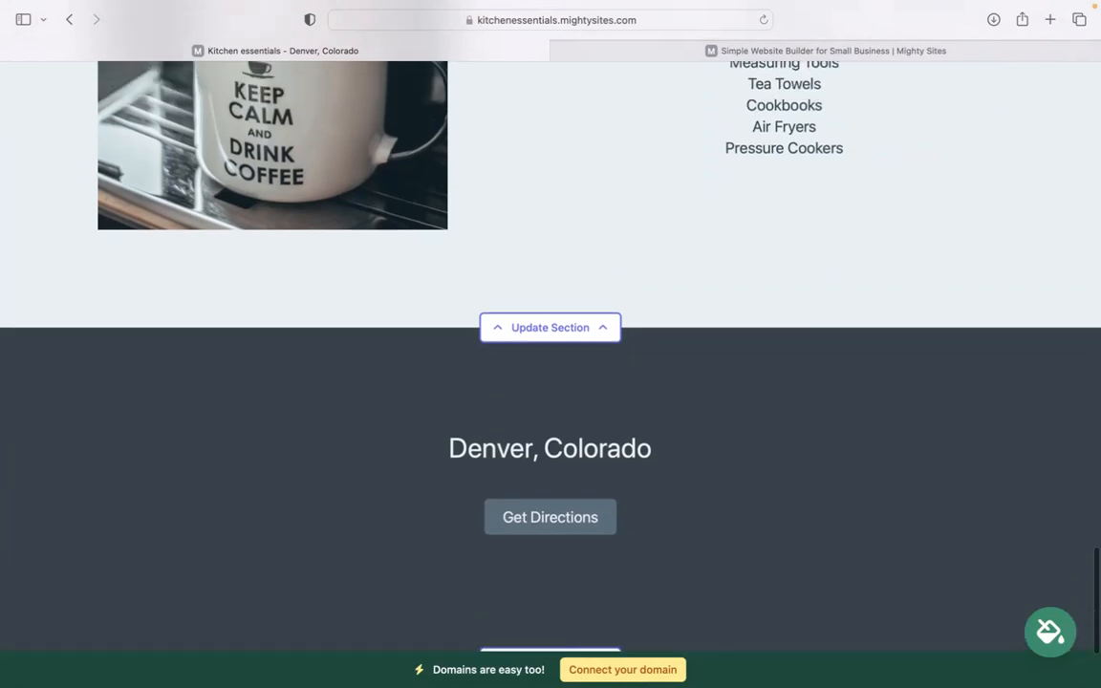
pyautogui.scroll(8, 551, 345)
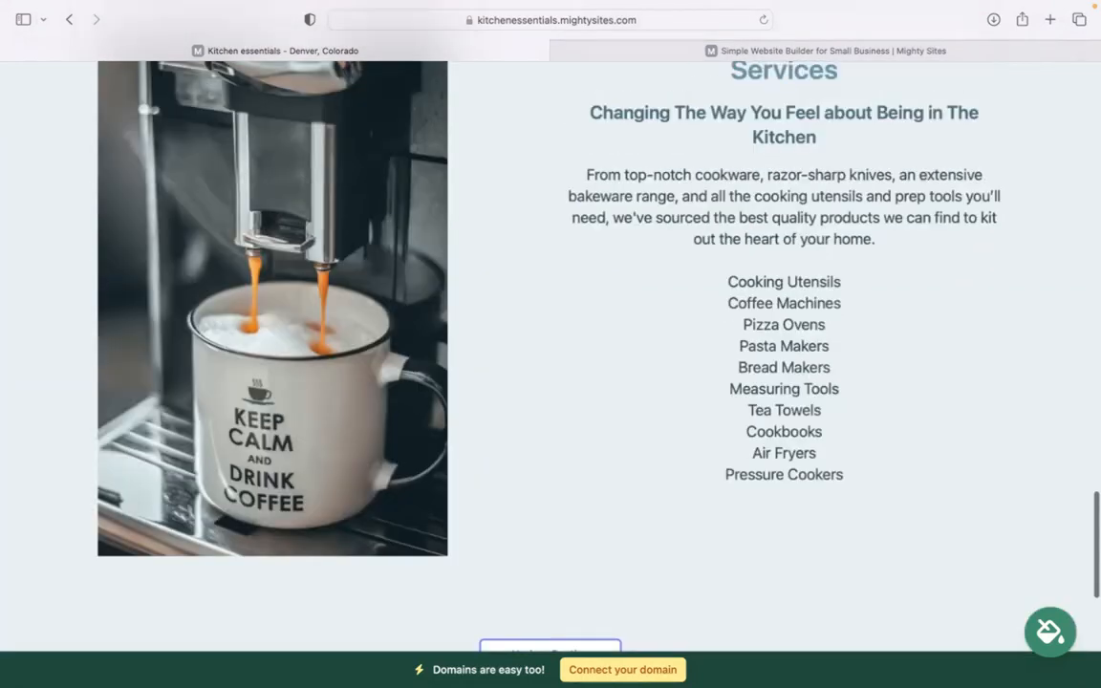
pyautogui.scroll(20, 550, 344)
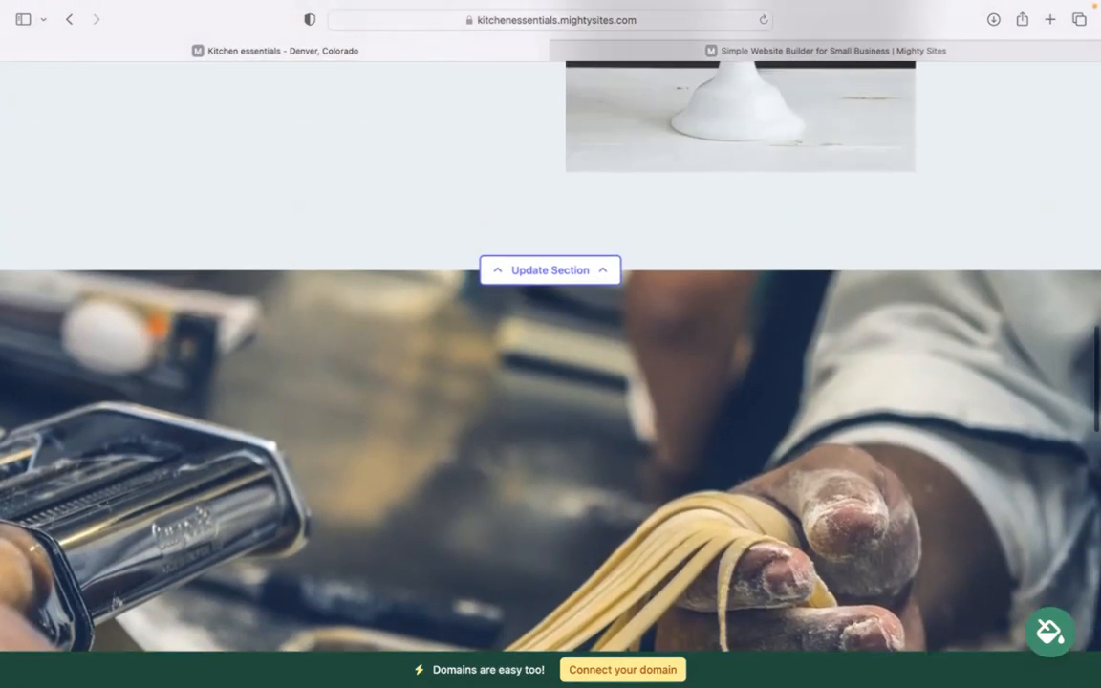
pyautogui.scroll(8, 551, 344)
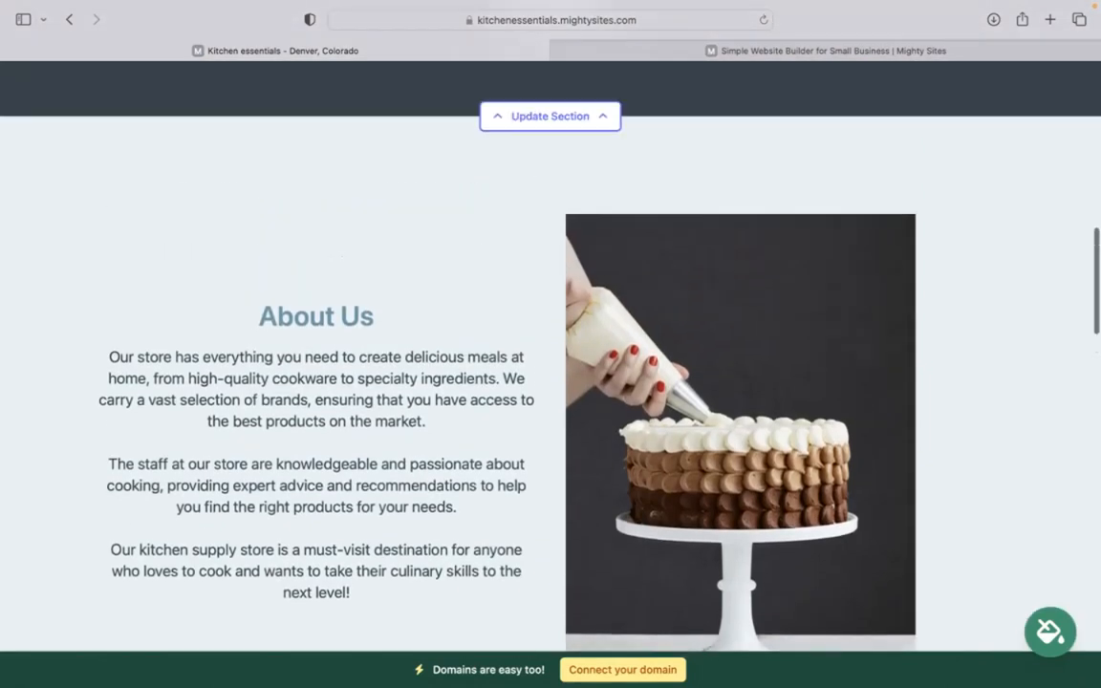
pyautogui.scroll(1, 550, 344)
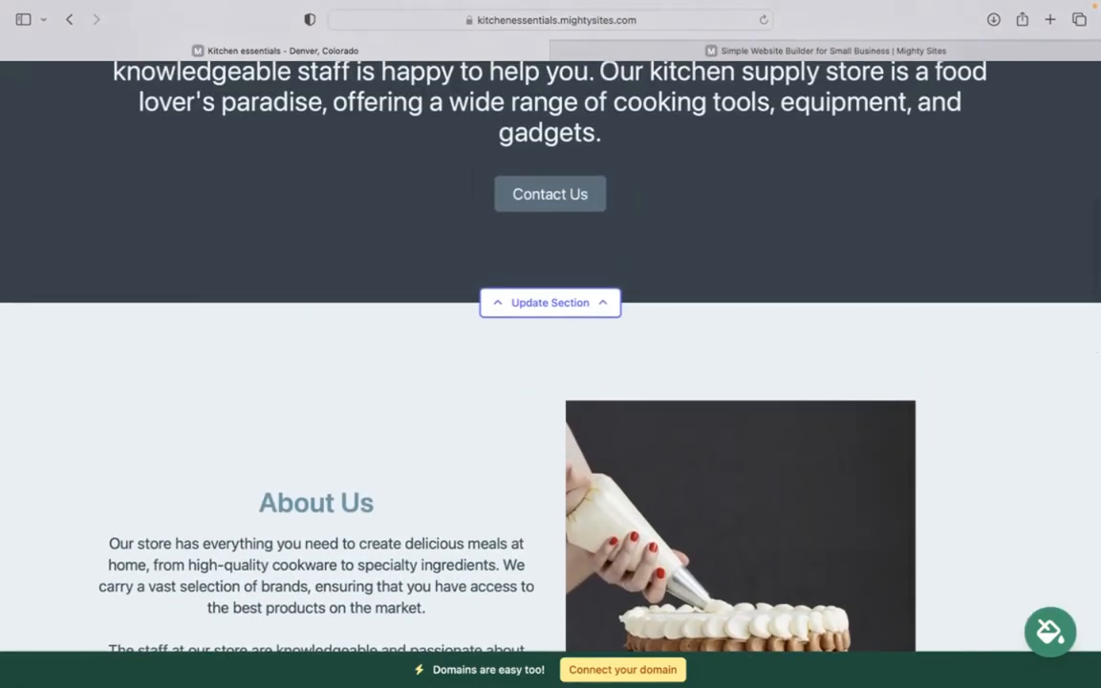
pyautogui.scroll(10, 550, 344)
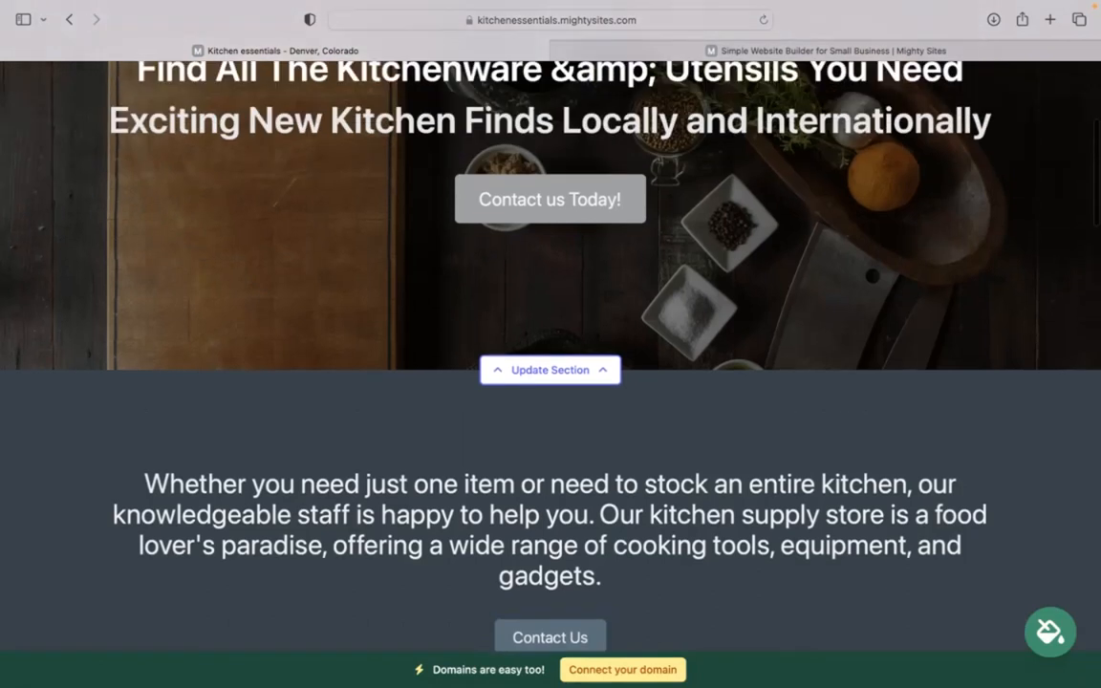
pyautogui.scroll(8, 551, 344)
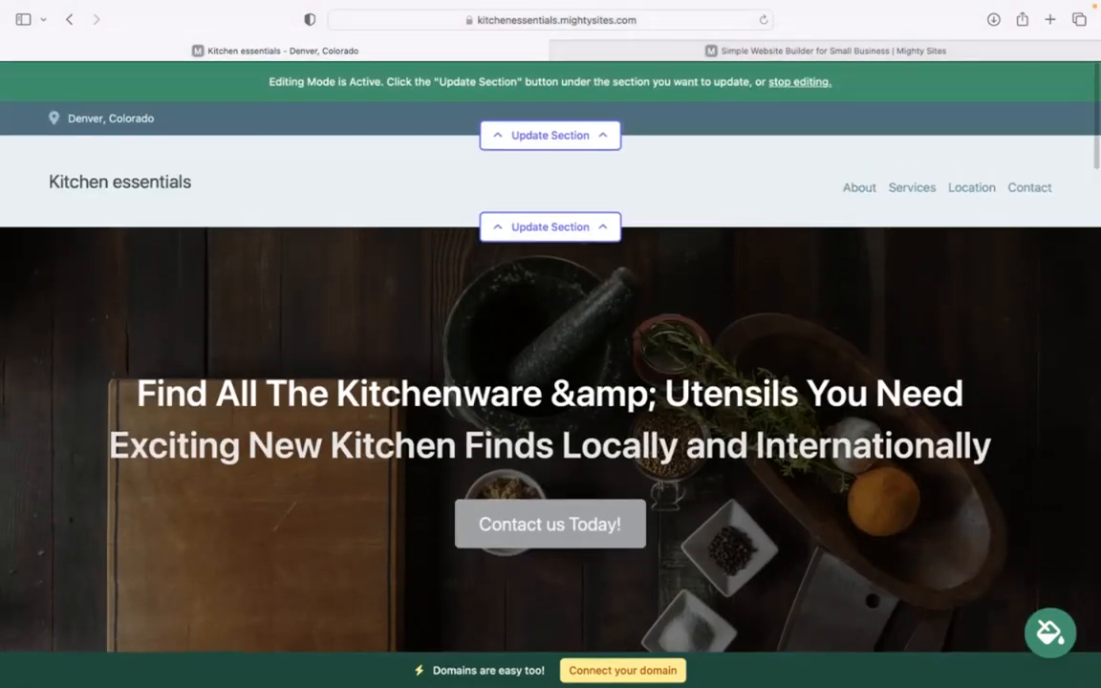
# Step: Enter the organization email, show it on the site, and enter the store's phone number
pyautogui.click(531, 139)
pyautogui.click(566, 246)
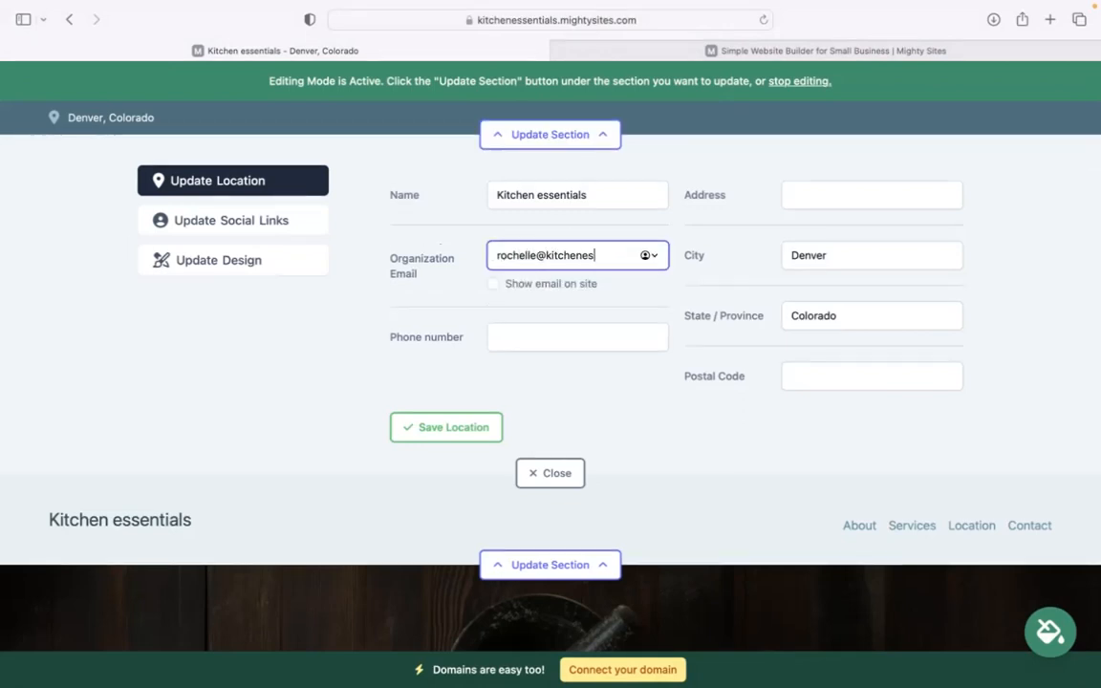
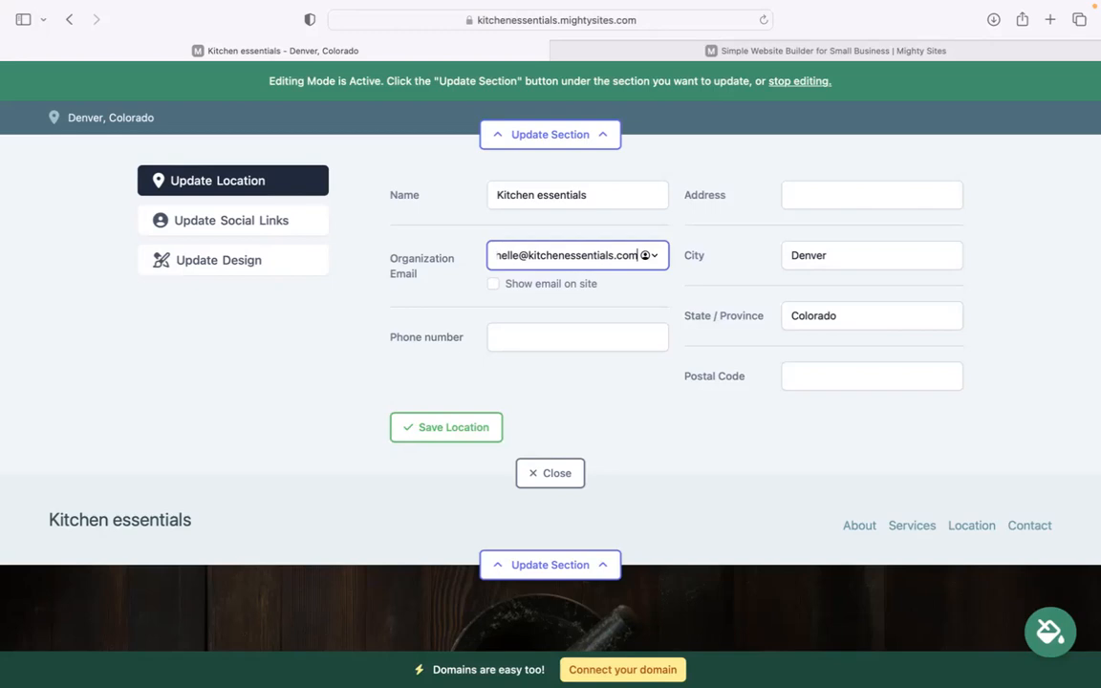
pyautogui.click(493, 286)
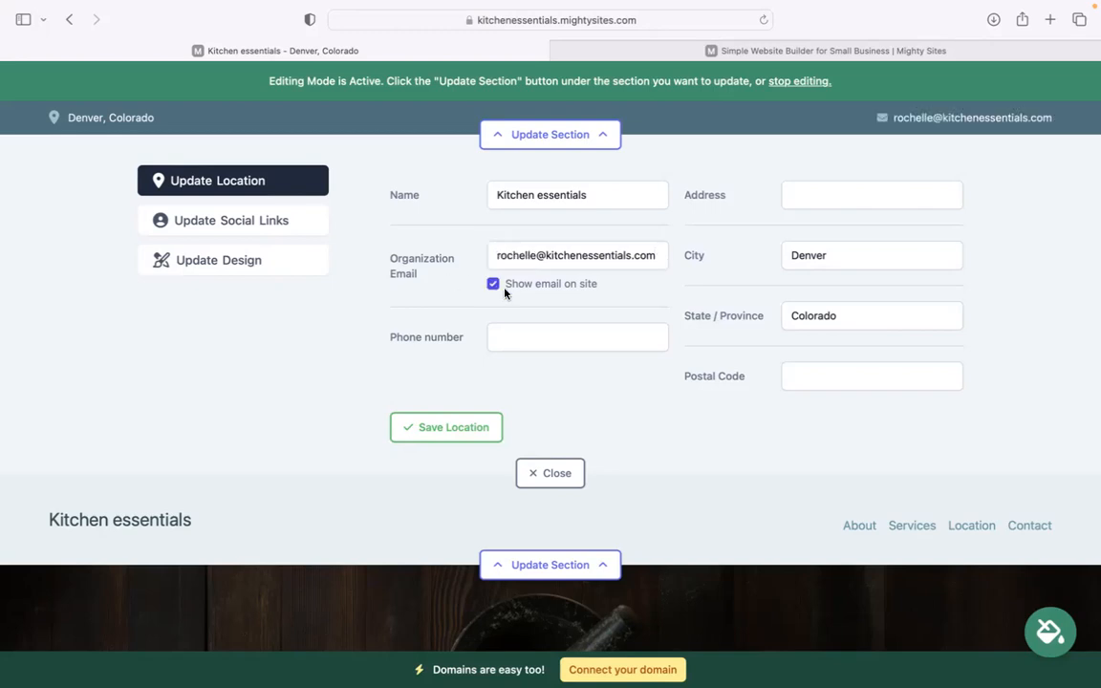
pyautogui.click(581, 333)
pyautogui.write('4840')
pyautogui.press('BackSpace')
pyautogui.write('30303')
# Step: Enter the street address and postal code, then save the location and social links
pyautogui.click(823, 188)
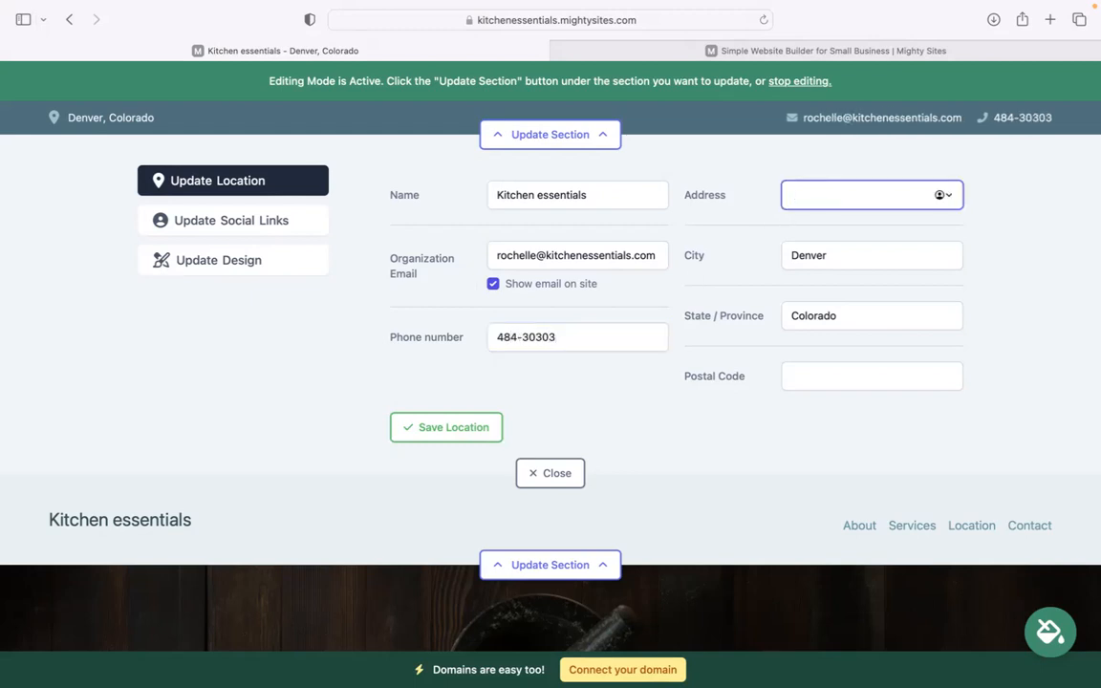
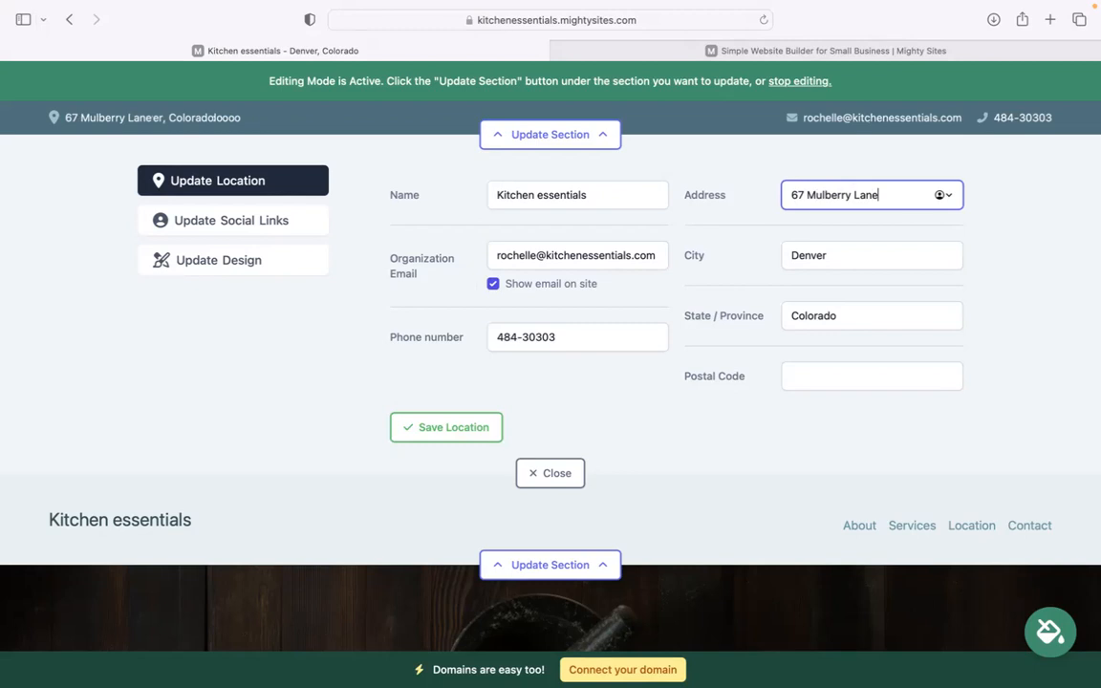
pyautogui.click(803, 375)
pyautogui.write('494043')
pyautogui.click(466, 427)
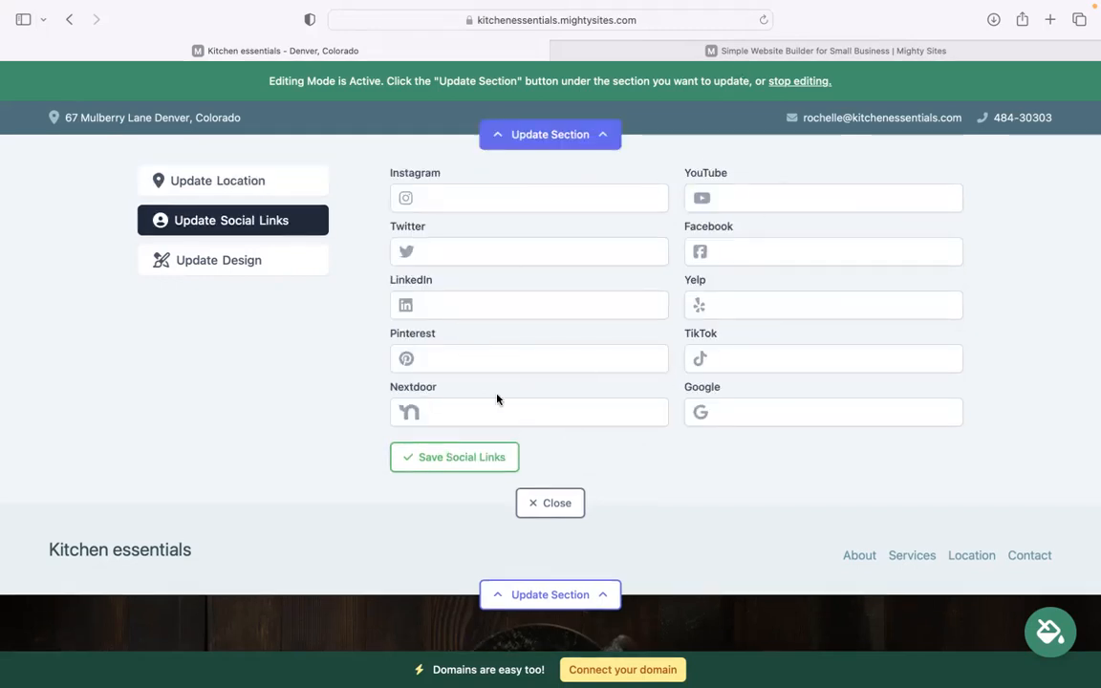
pyautogui.click(469, 466)
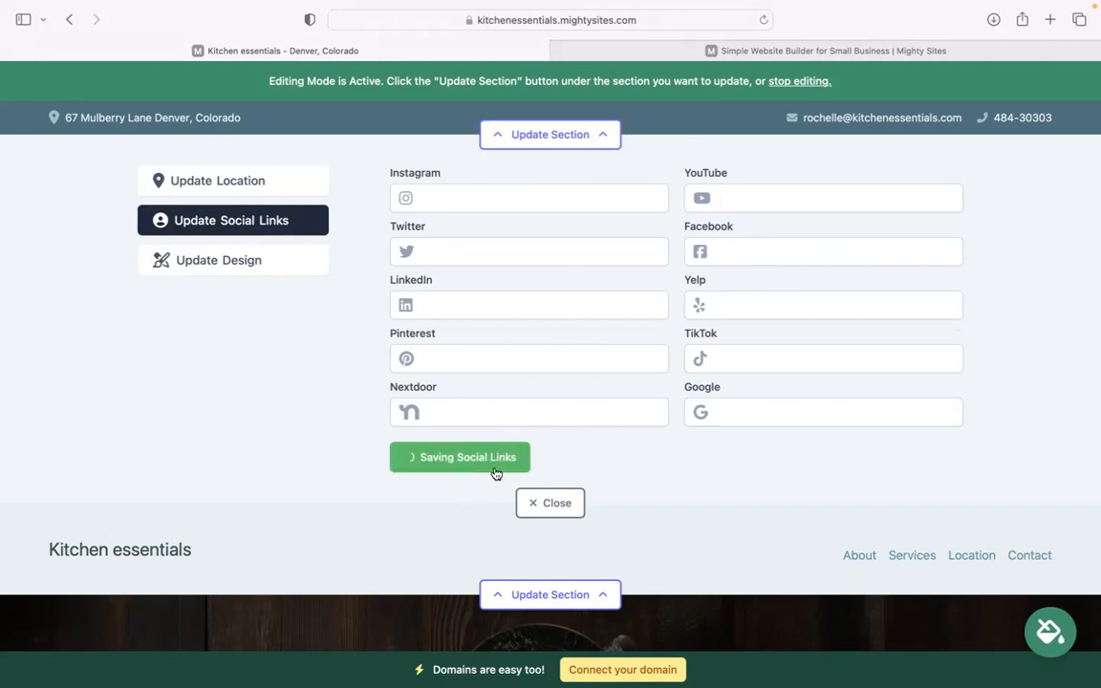
pyautogui.click(547, 228)
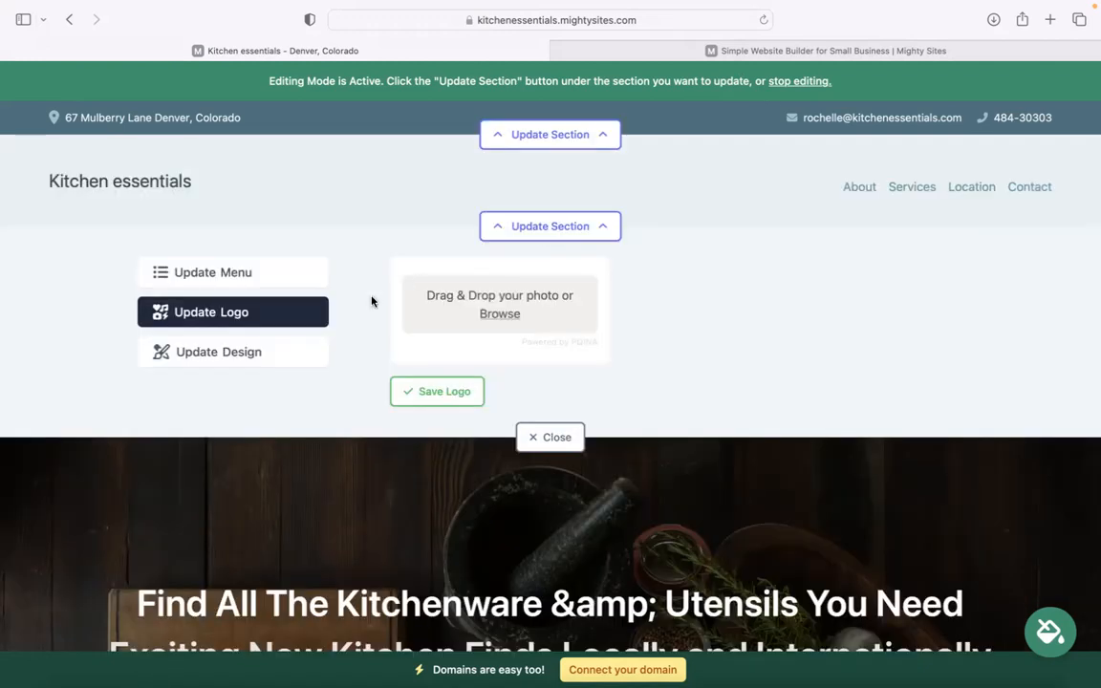
# Step: Upload 'Mighty Sites Logo YouTube.png' as the header logo and save it
pyautogui.click(497, 313)
pyautogui.click(479, 451)
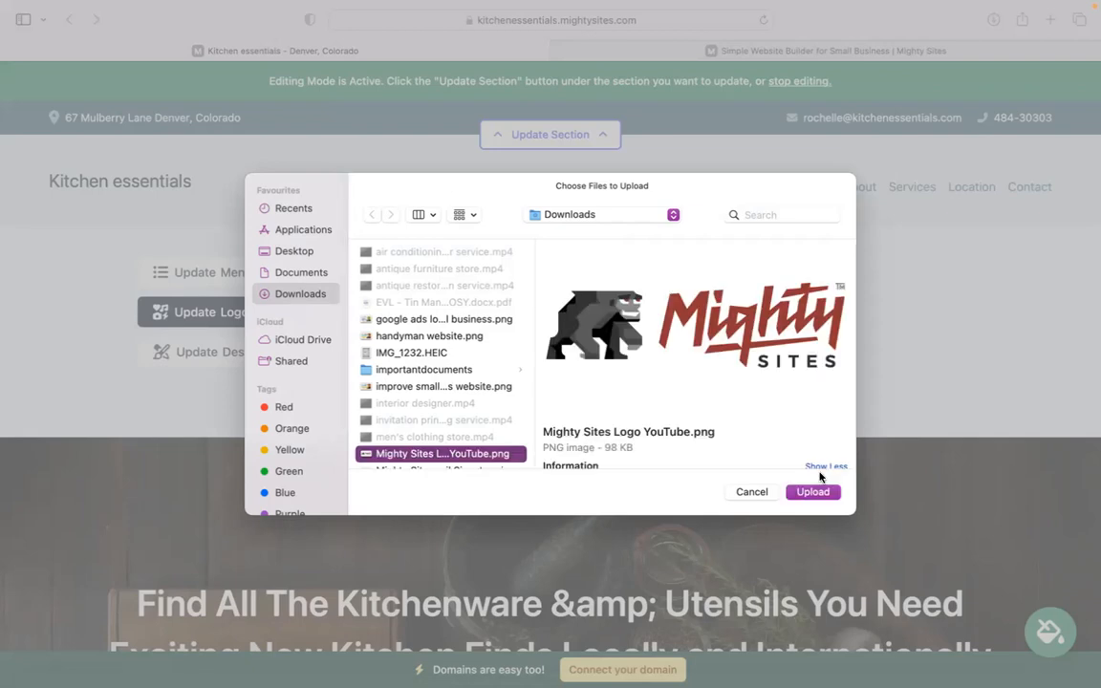
pyautogui.click(818, 495)
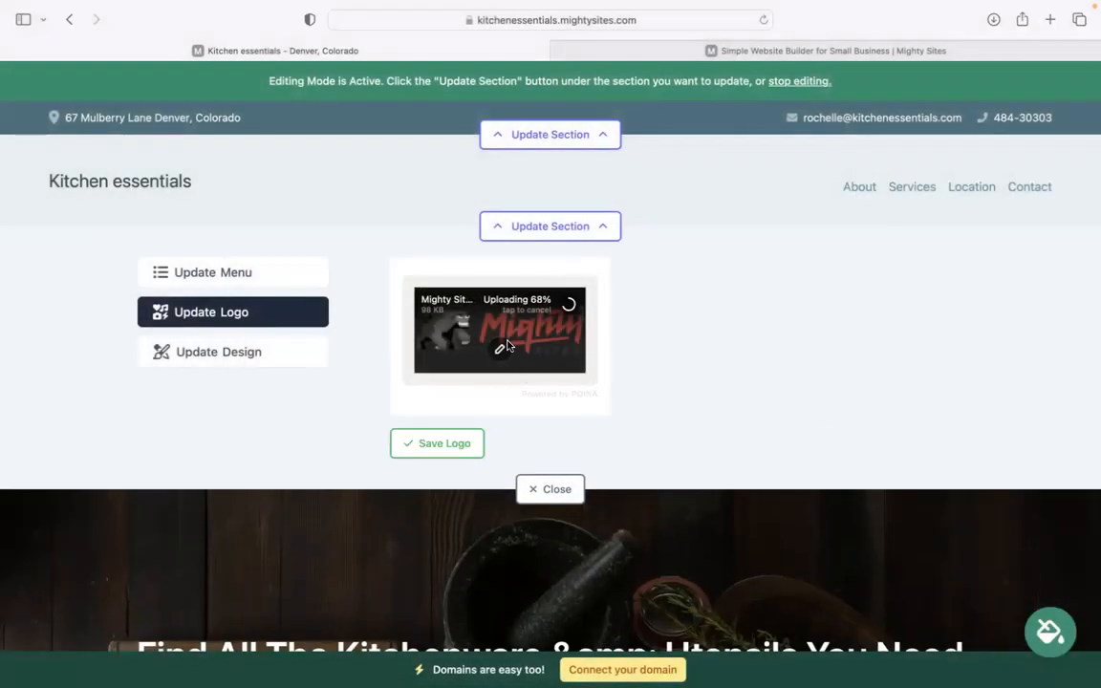
pyautogui.click(440, 441)
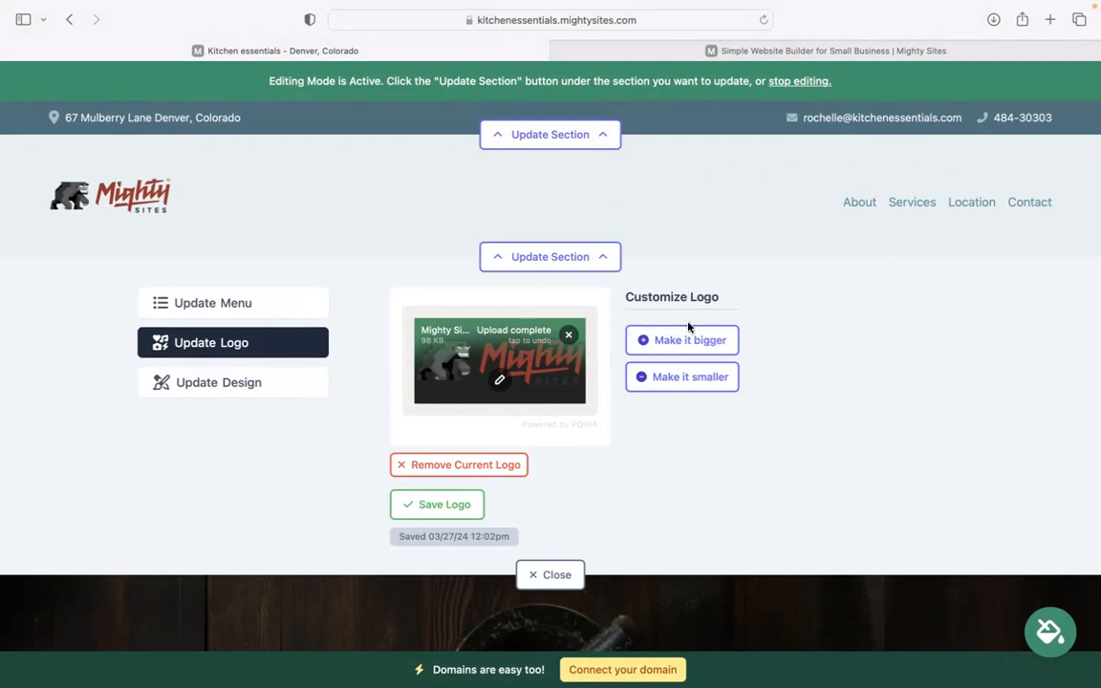
pyautogui.click(551, 574)
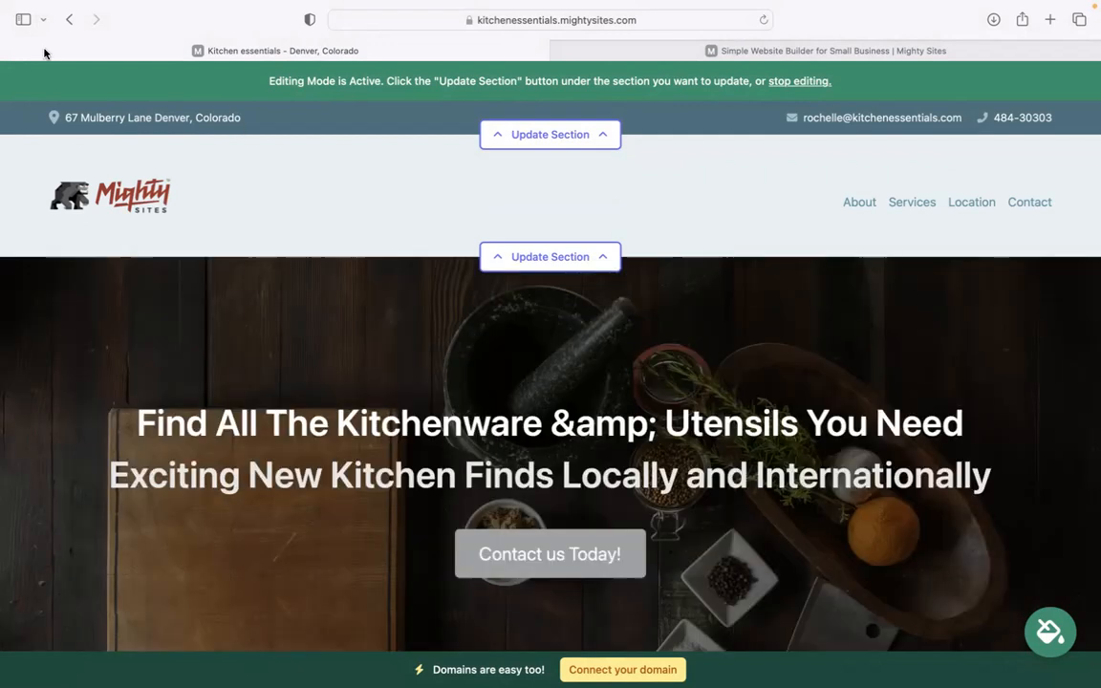
pyautogui.scroll(-10, 175, 155)
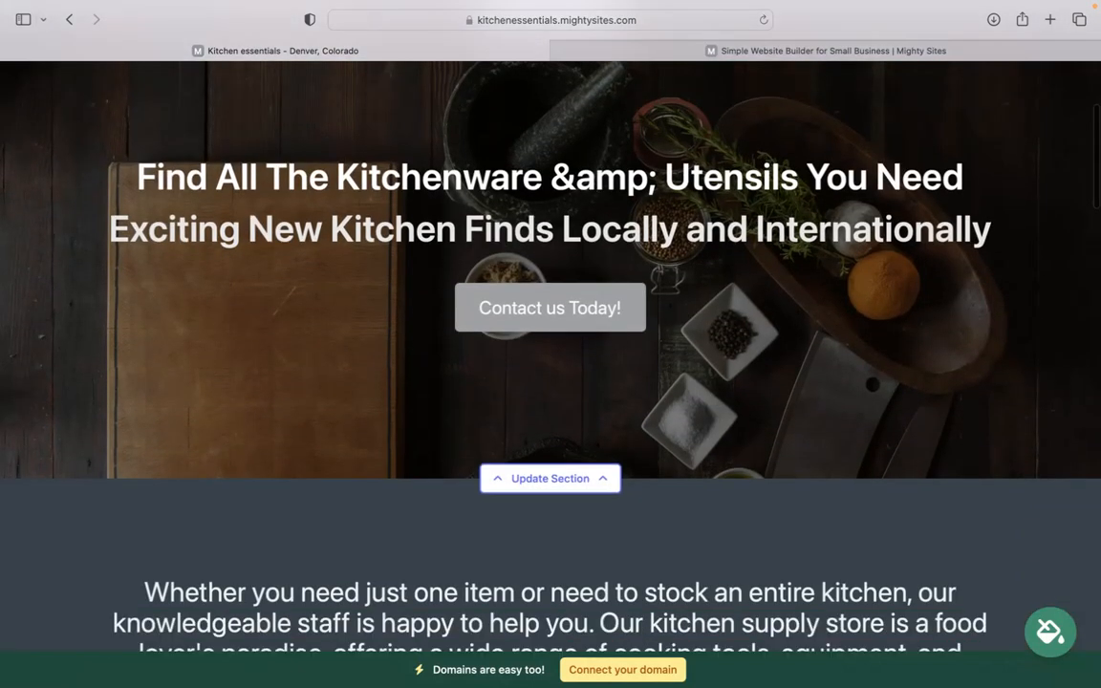
pyautogui.scroll(-6, 551, 354)
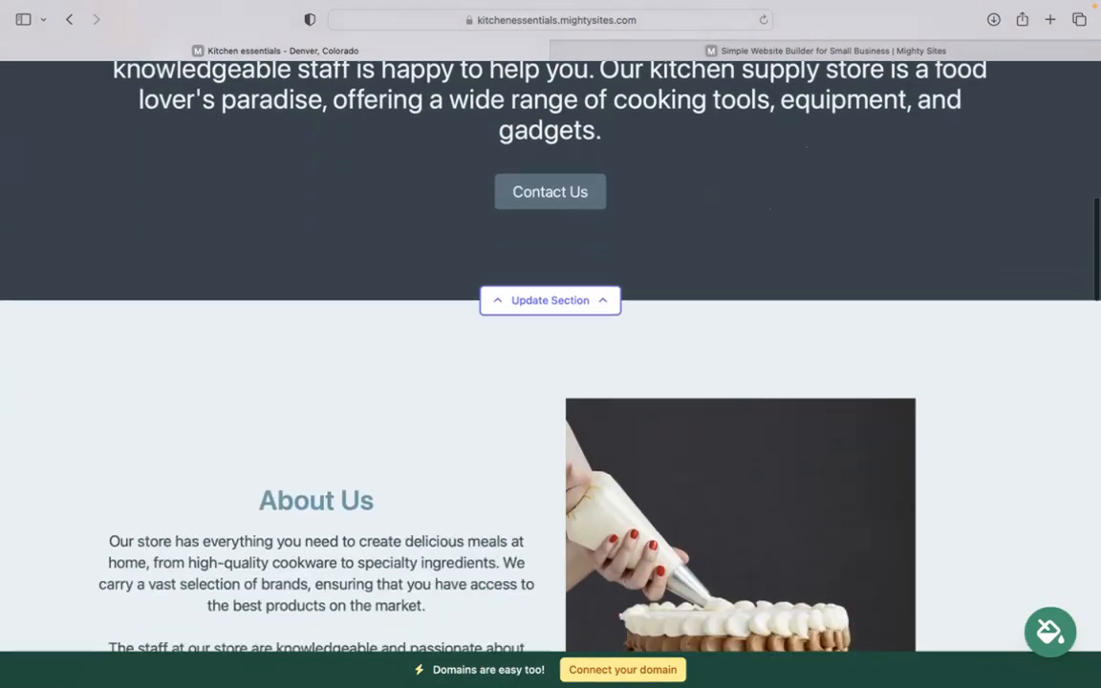
pyautogui.scroll(-8, 551, 353)
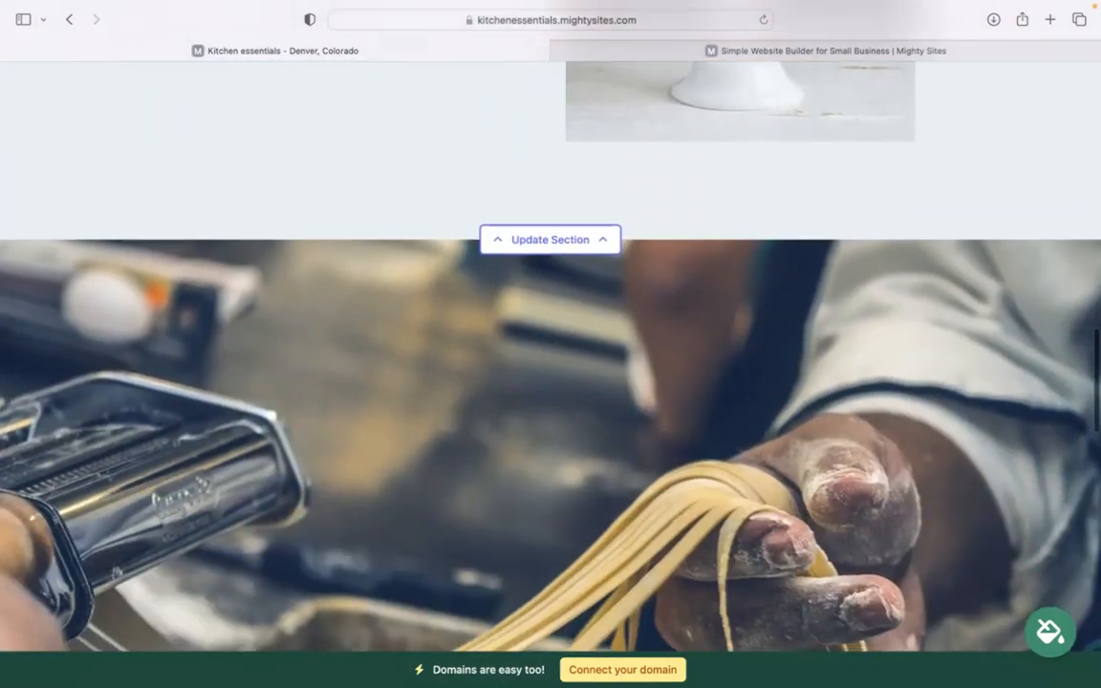
pyautogui.scroll(-3, 732, 380)
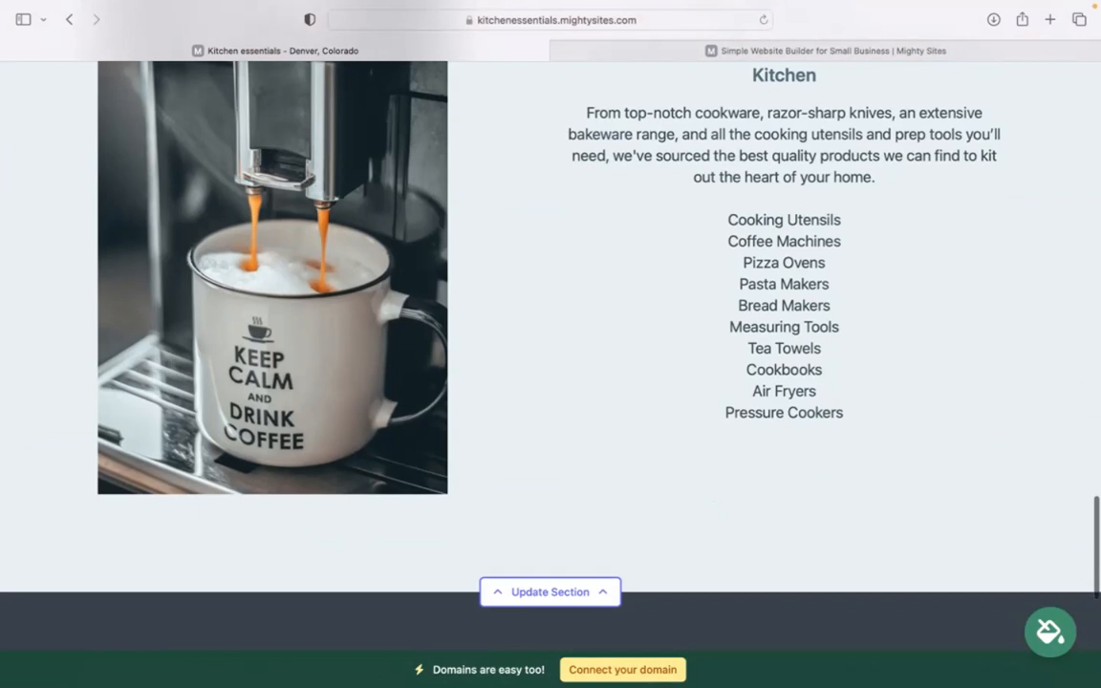
pyautogui.scroll(6, 732, 380)
pyautogui.scroll(10, 550, 354)
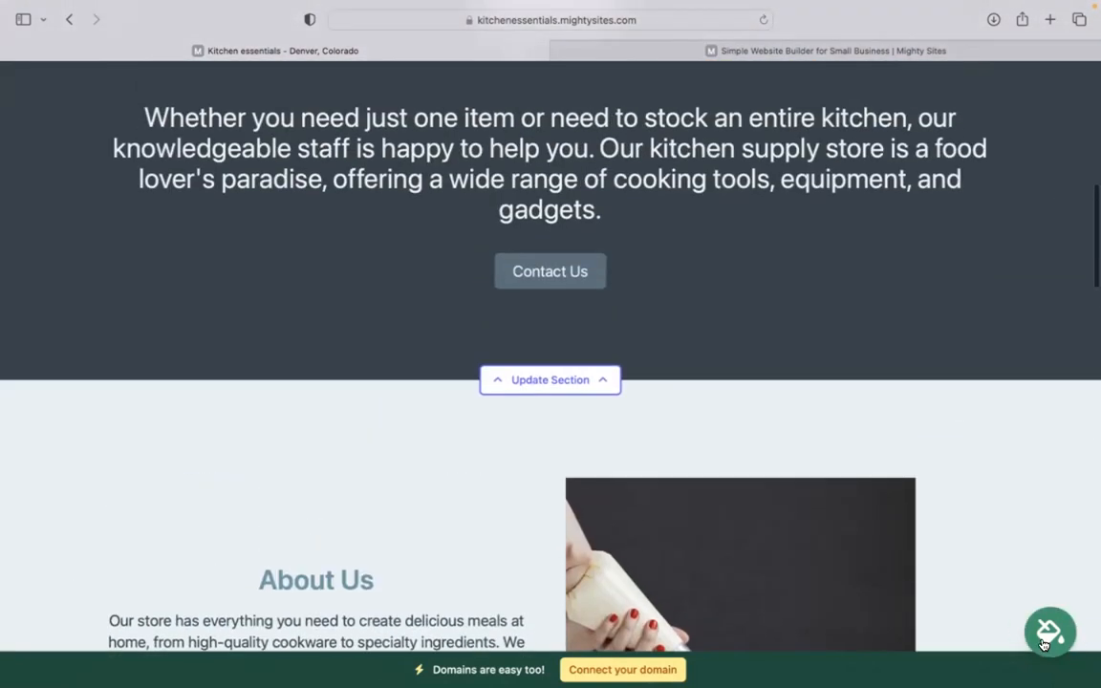
# Step: Preview the blue and green themes, then apply and save the red and pink theme
pyautogui.click(1048, 633)
pyautogui.click(586, 548)
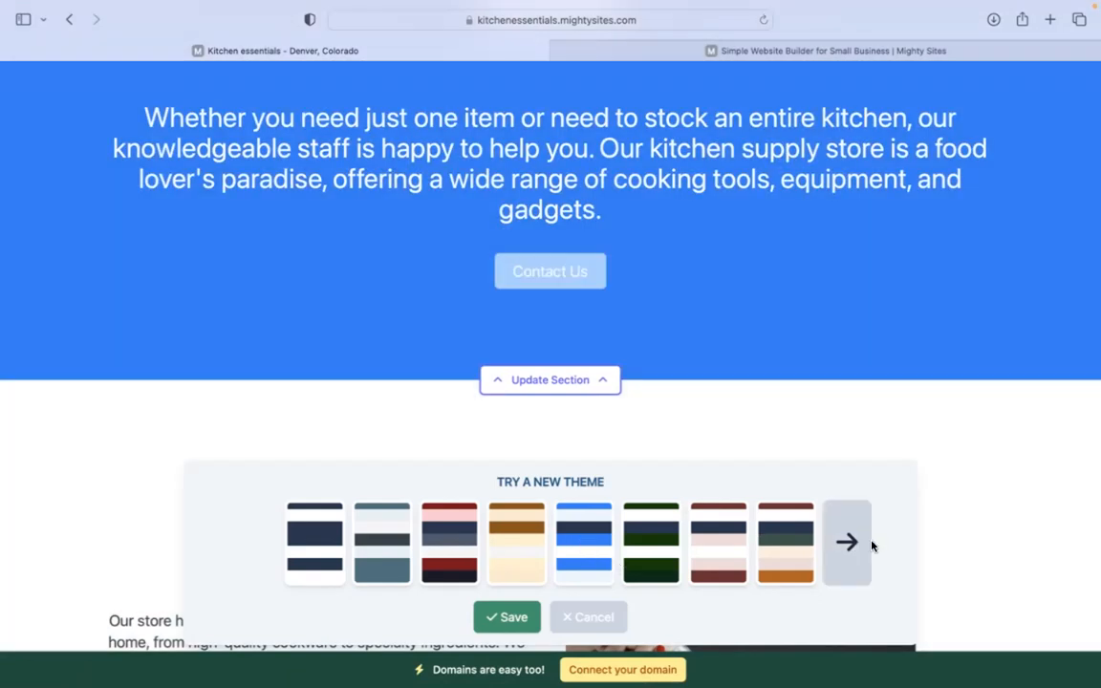
pyautogui.click(859, 546)
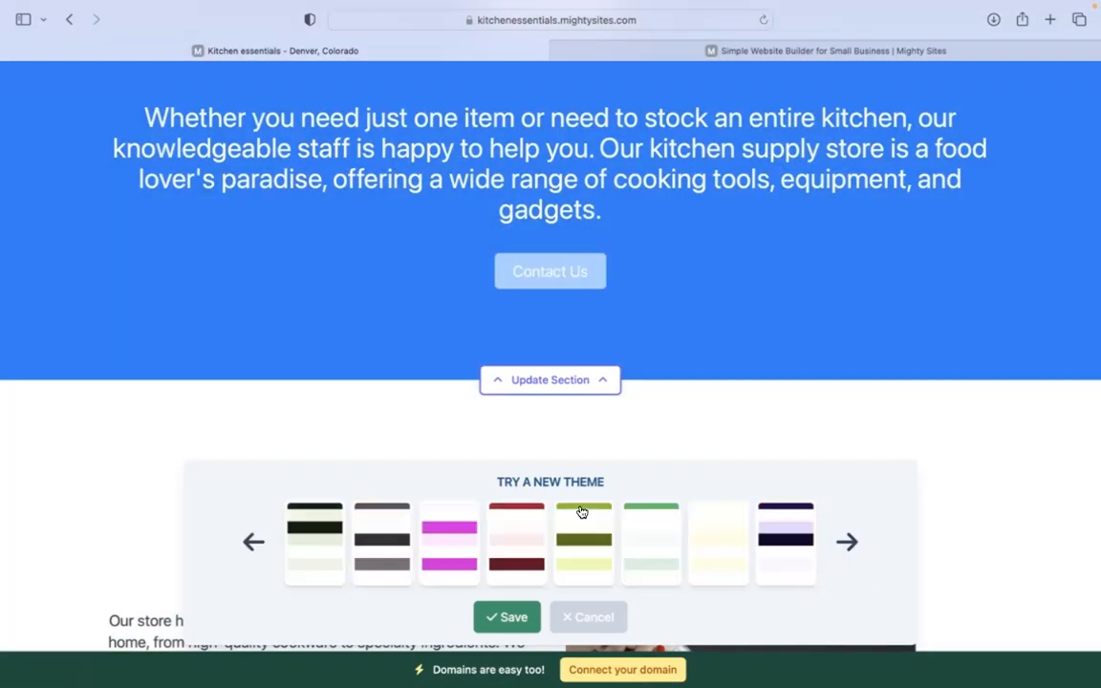
pyautogui.click(649, 545)
pyautogui.click(493, 540)
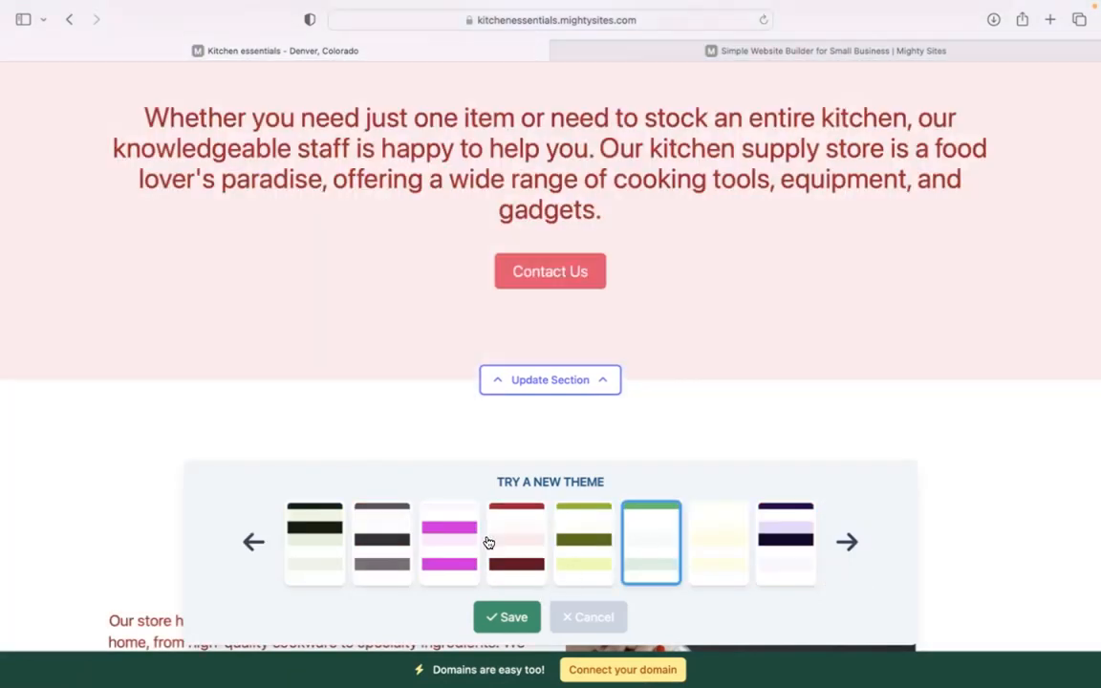
pyautogui.click(513, 617)
pyautogui.scroll(5, 516, 609)
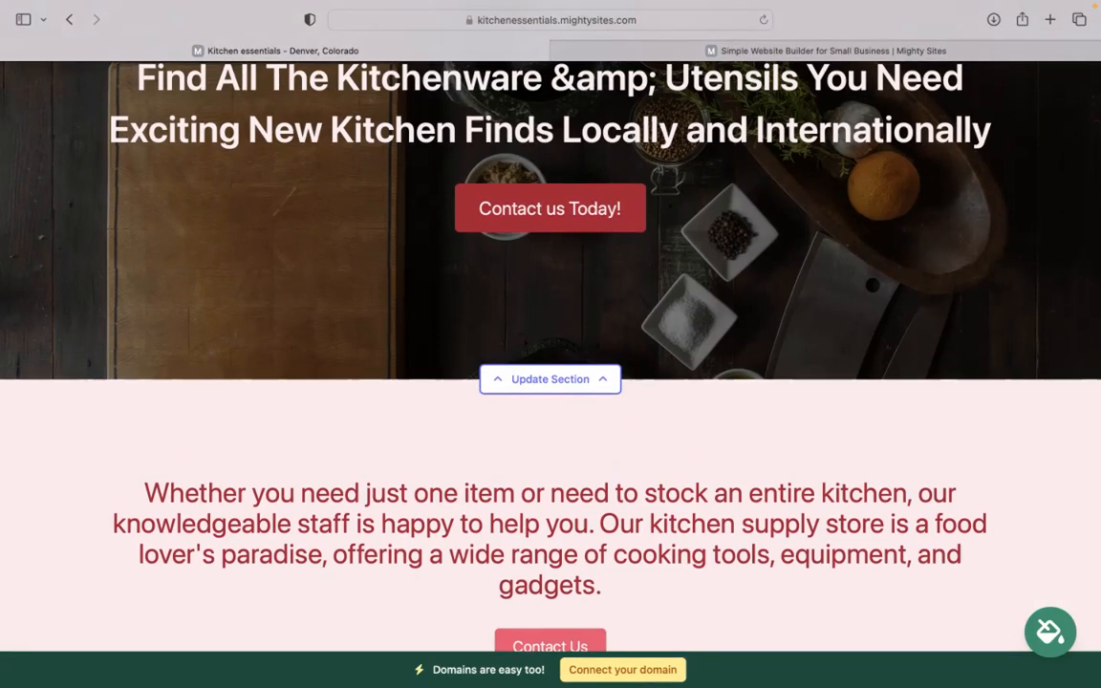
# Step: Open the hero image options and browse the photo library, keeping the original kitchen photo
pyautogui.click(535, 379)
pyautogui.click(268, 505)
pyautogui.scroll(3, 306, 459)
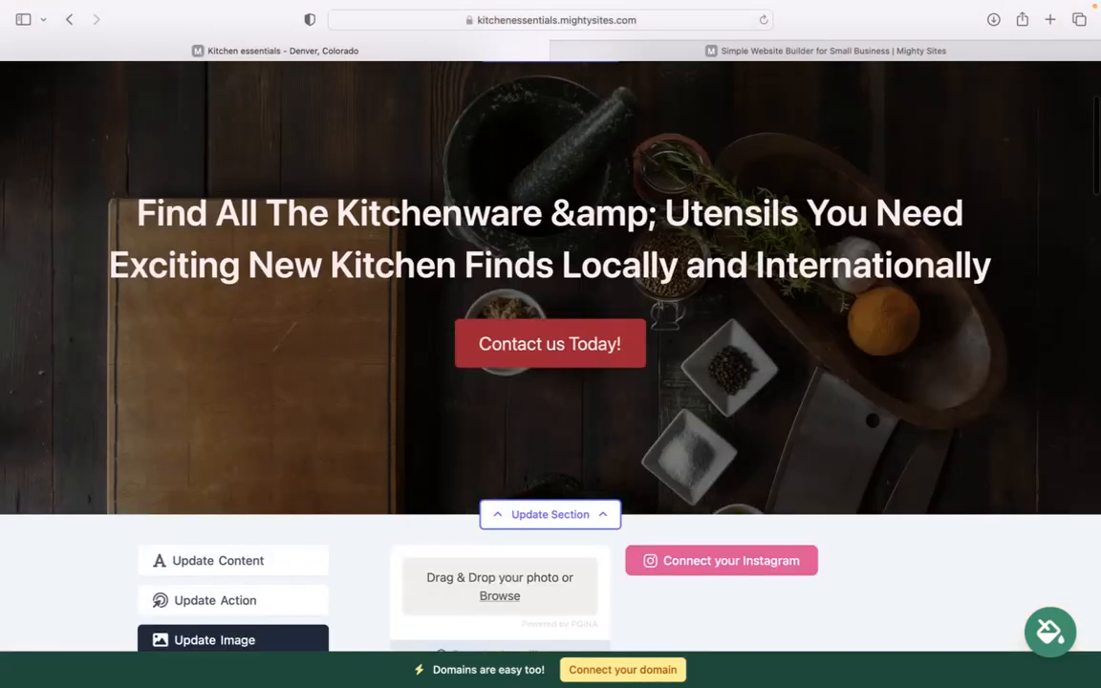
pyautogui.scroll(-4, 549, 507)
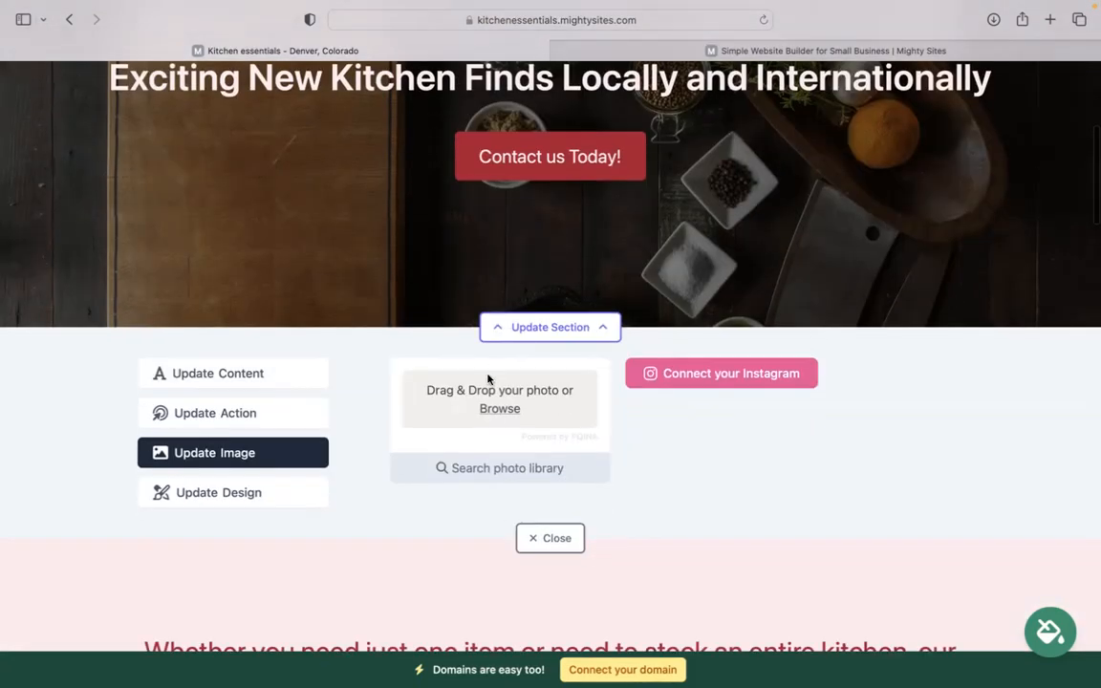
pyautogui.click(521, 470)
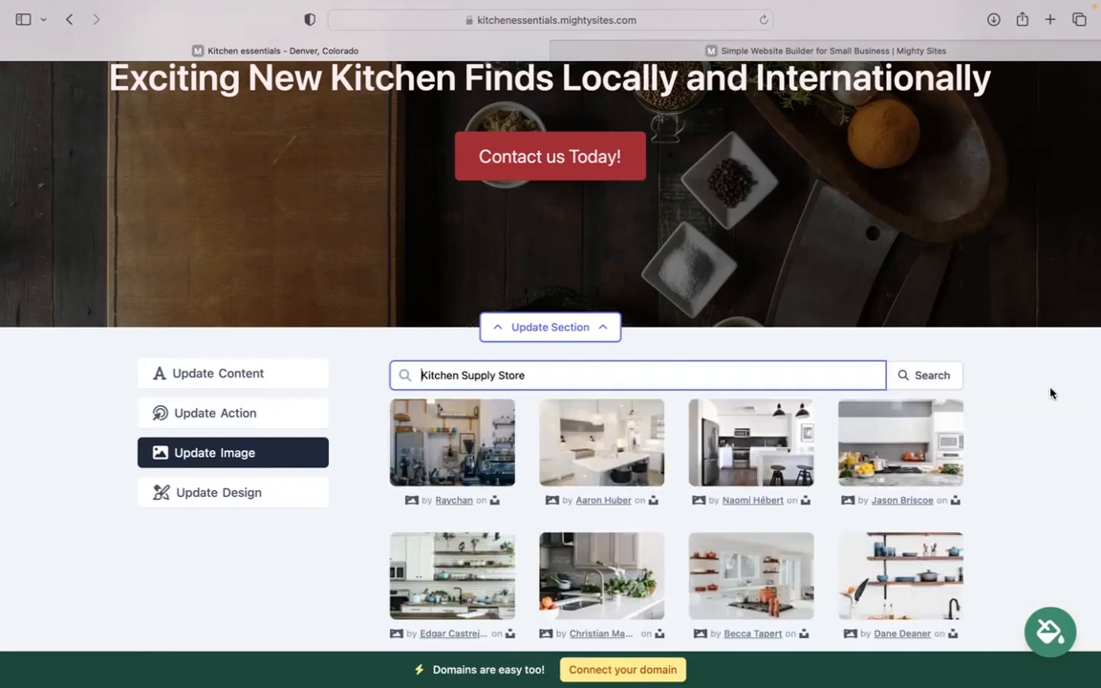
pyautogui.scroll(-5, 1050, 394)
pyautogui.scroll(-1, 732, 583)
pyautogui.click(731, 583)
pyautogui.scroll(4, 776, 583)
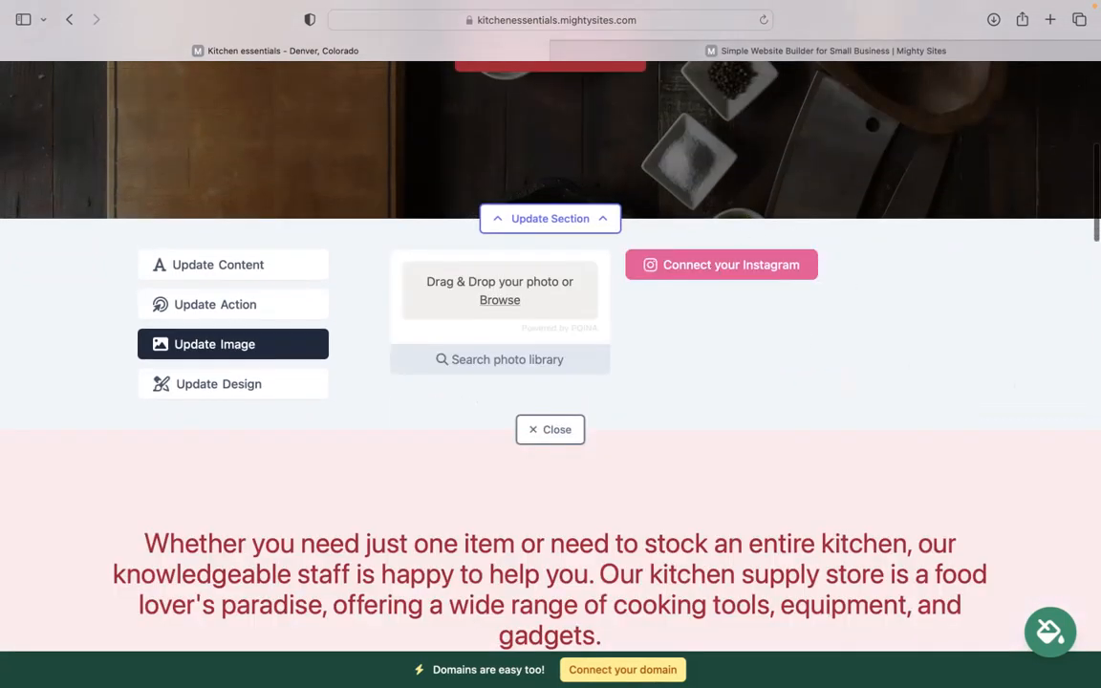
pyautogui.scroll(3, 662, 206)
pyautogui.scroll(-3, 662, 205)
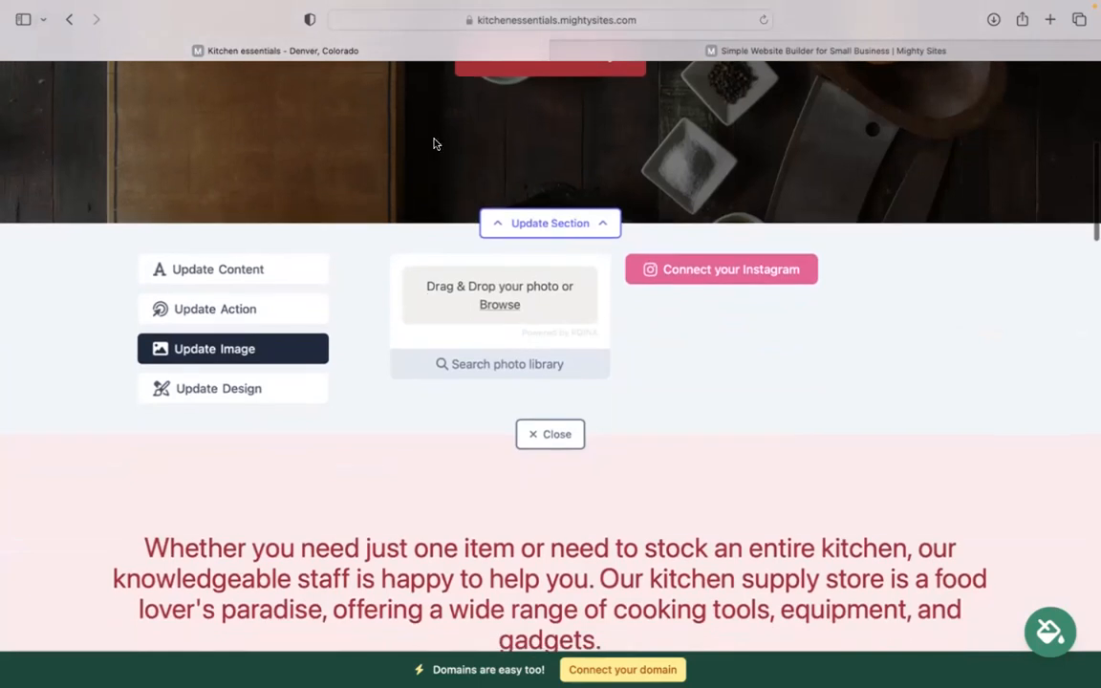
# Step: Review the 'Contact us Today!' button text and link, cancel without changes, and close the panel
pyautogui.click(283, 307)
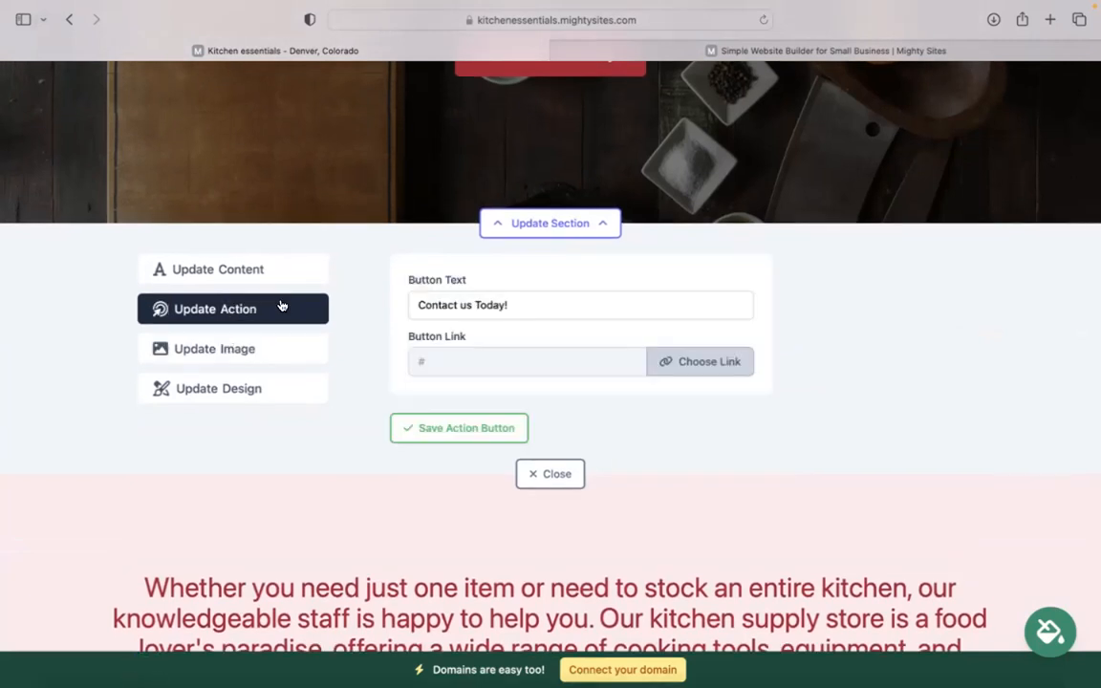
pyautogui.scroll(4, 521, 170)
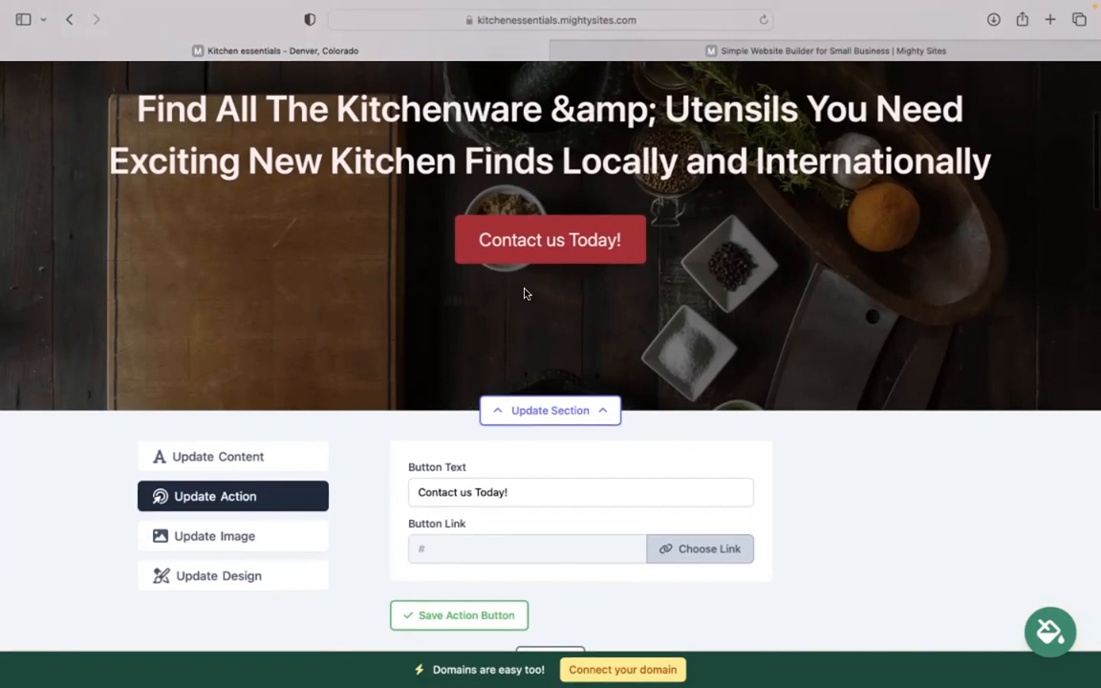
pyautogui.moveTo(555, 489); pyautogui.dragTo(378, 495)
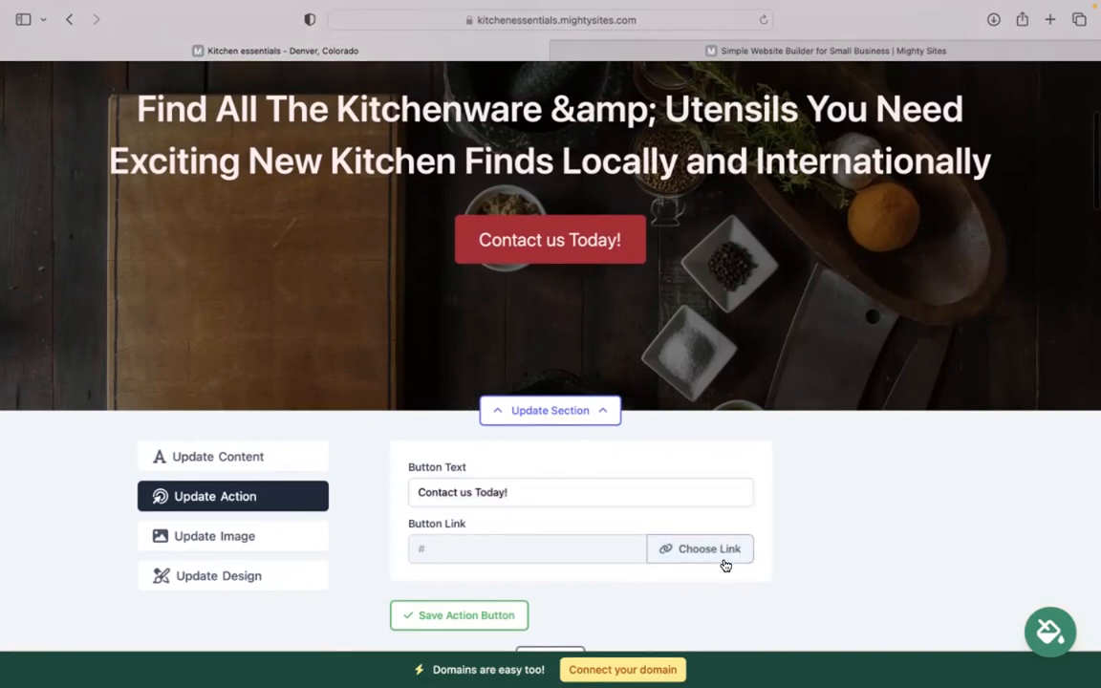
pyautogui.click(725, 566)
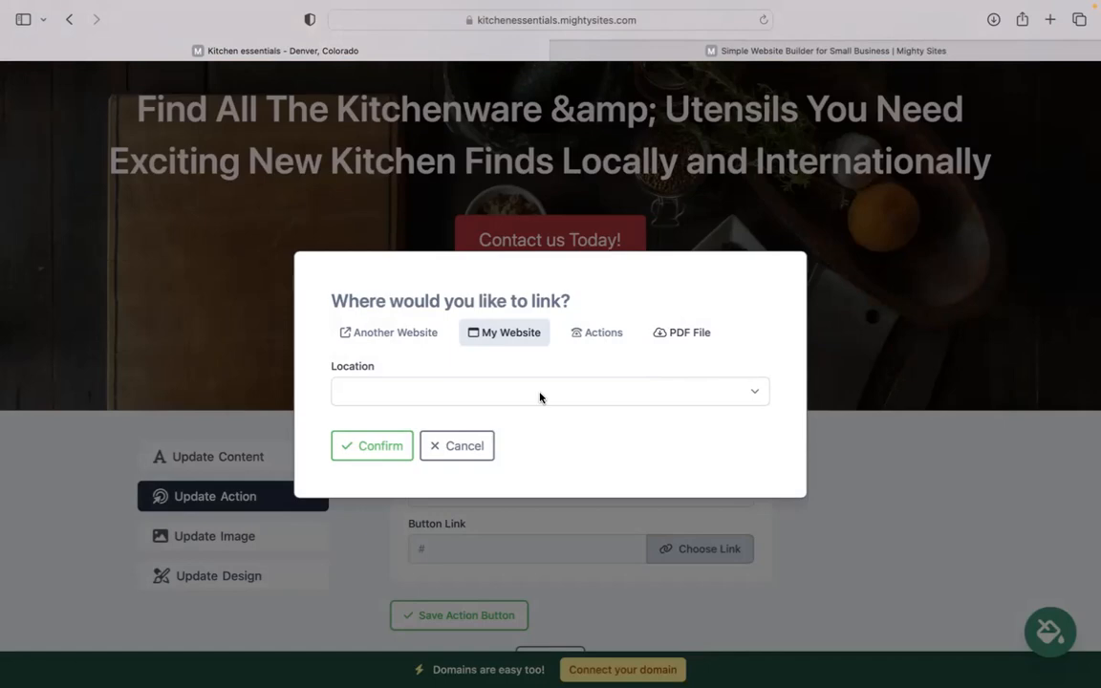
pyautogui.click(456, 445)
pyautogui.scroll(-5, 457, 445)
pyautogui.click(548, 445)
pyautogui.scroll(-15, 550, 354)
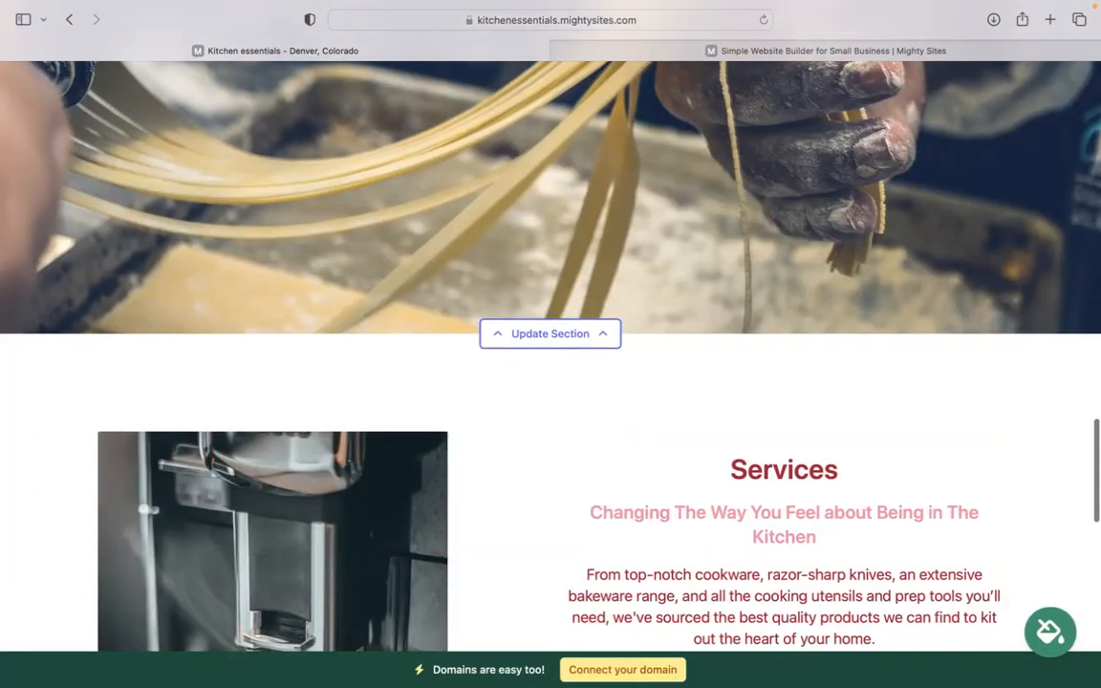
pyautogui.scroll(-15, 646, 413)
pyautogui.click(592, 457)
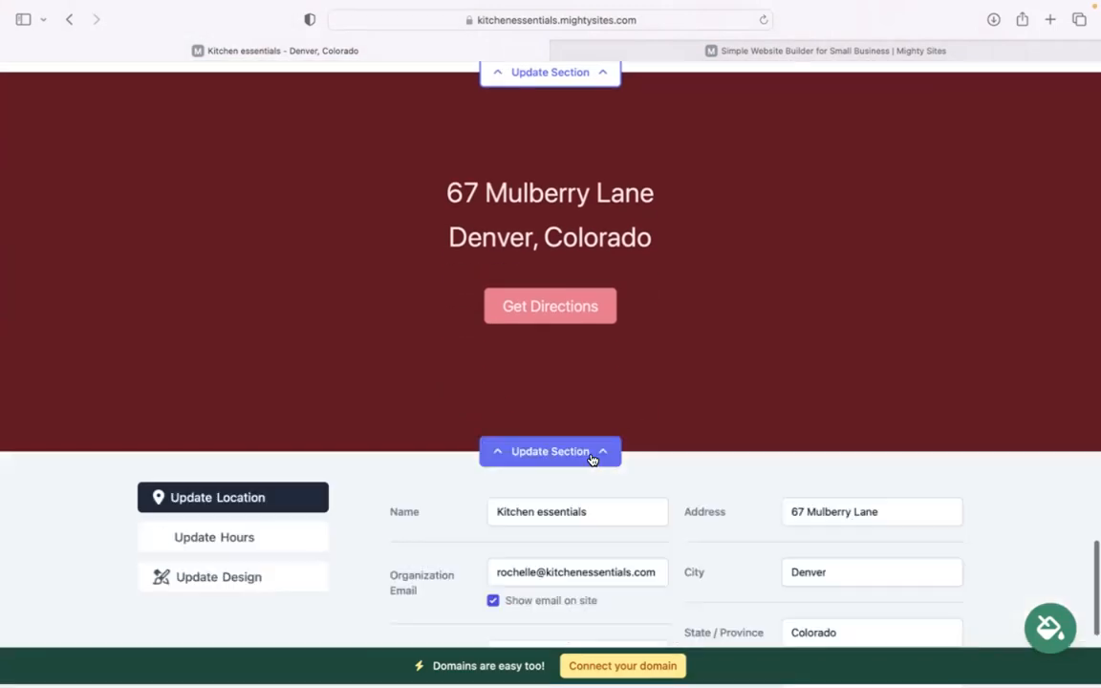
pyautogui.scroll(-3, 430, 401)
pyautogui.click(270, 354)
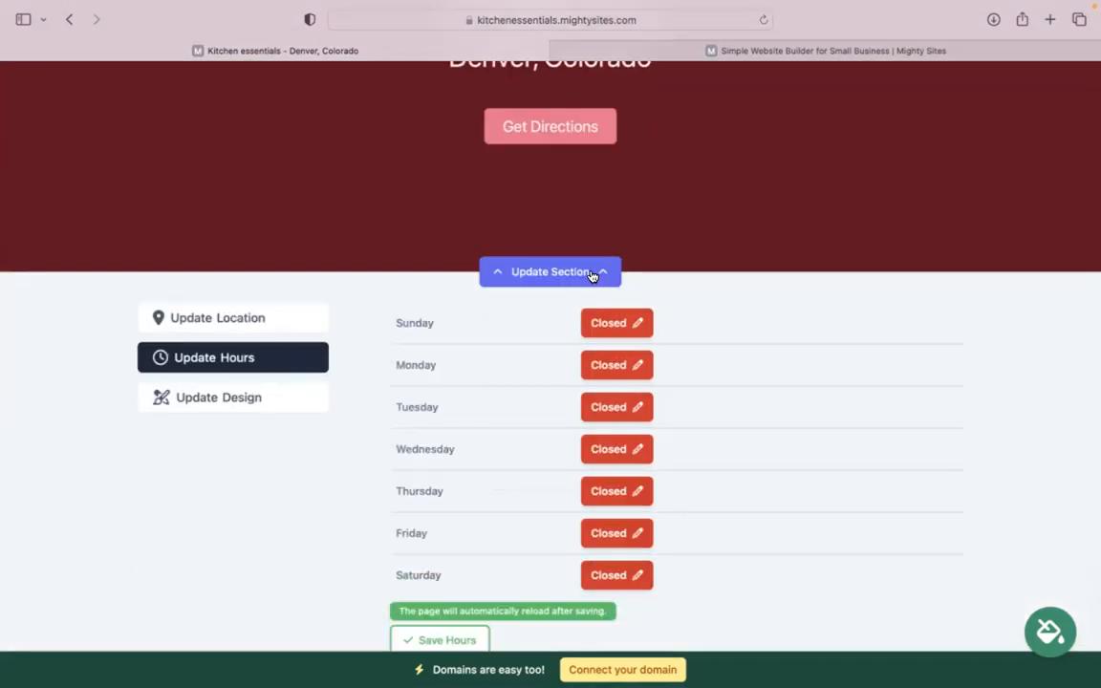
pyautogui.scroll(-5, 564, 273)
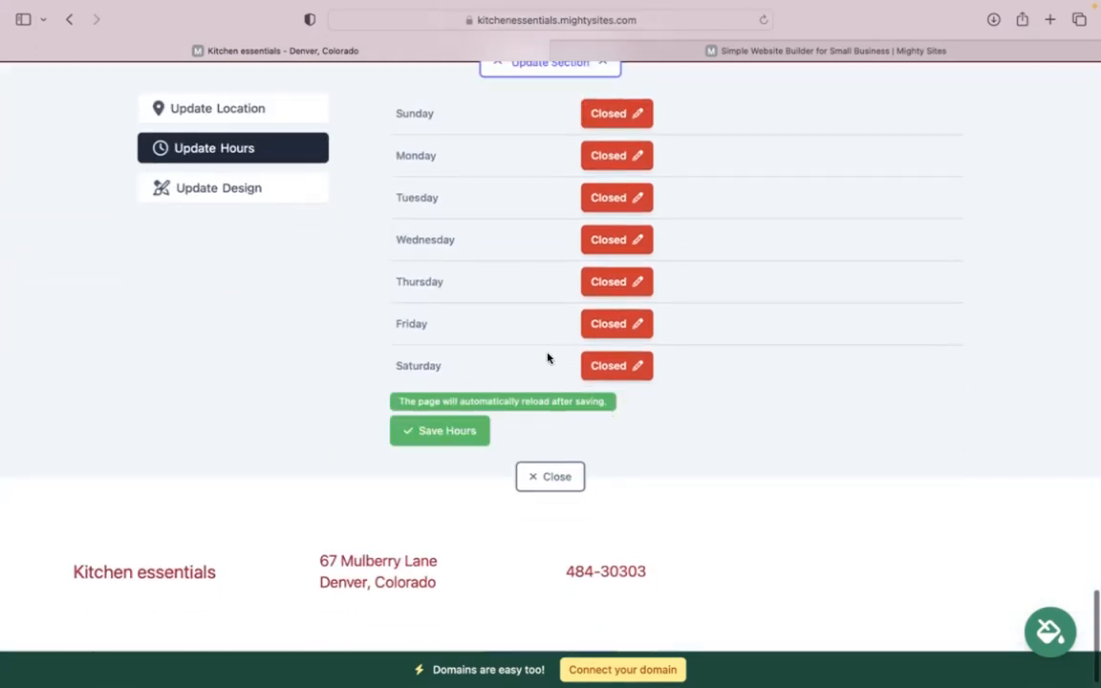
pyautogui.scroll(15, 547, 358)
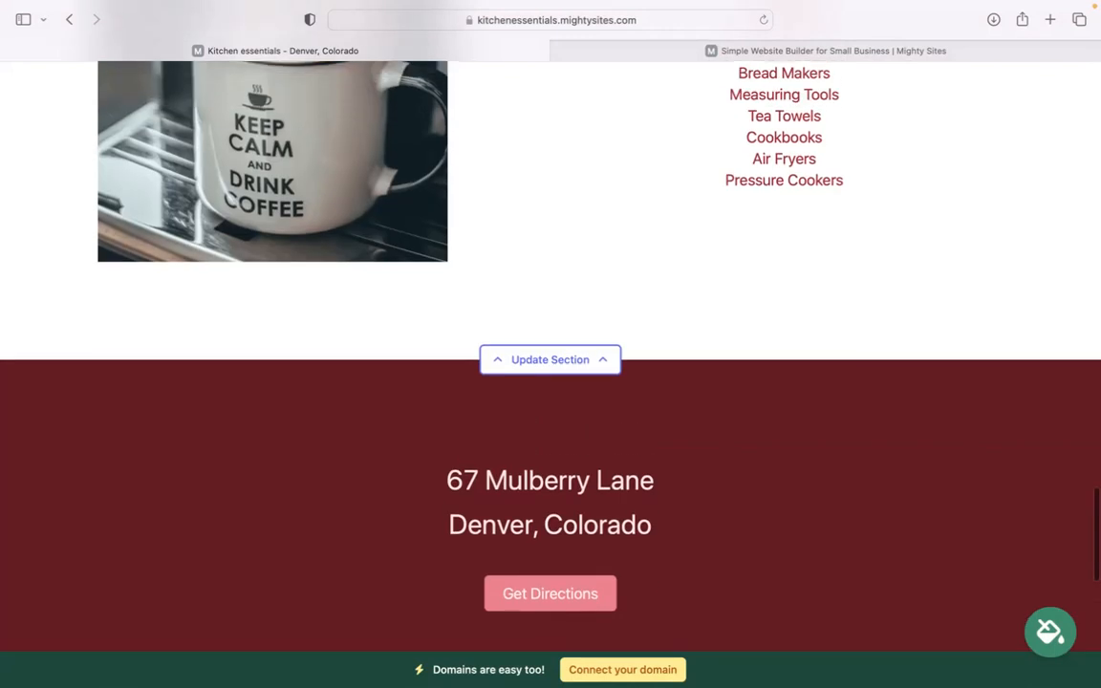
pyautogui.scroll(-5, 762, 492)
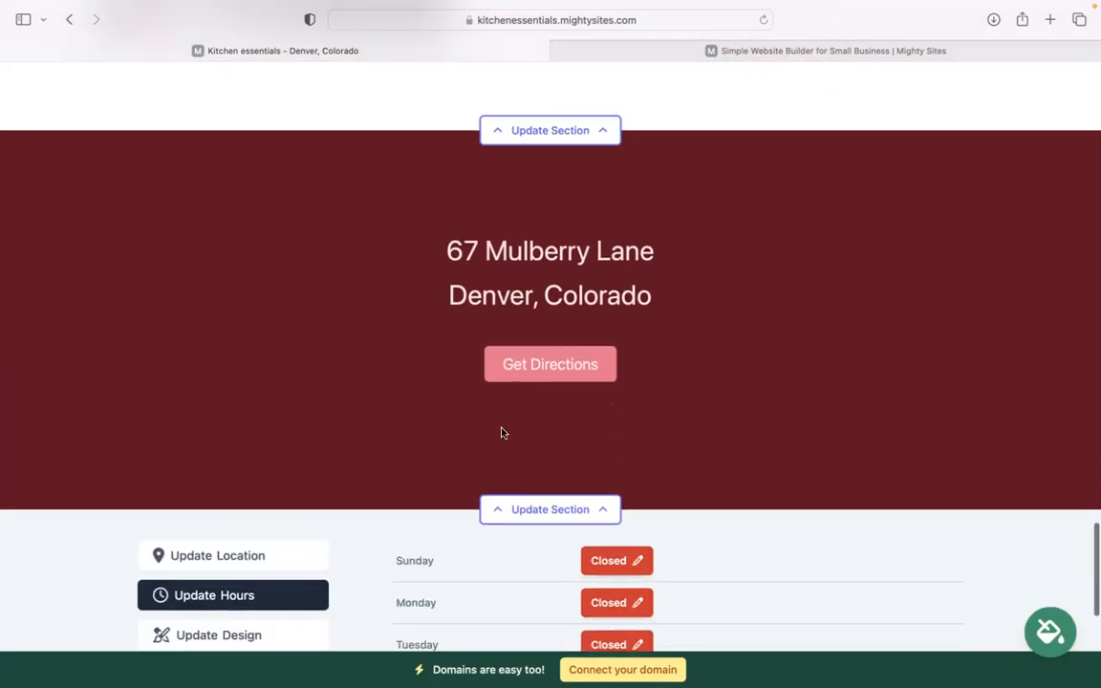
pyautogui.scroll(-5, 506, 516)
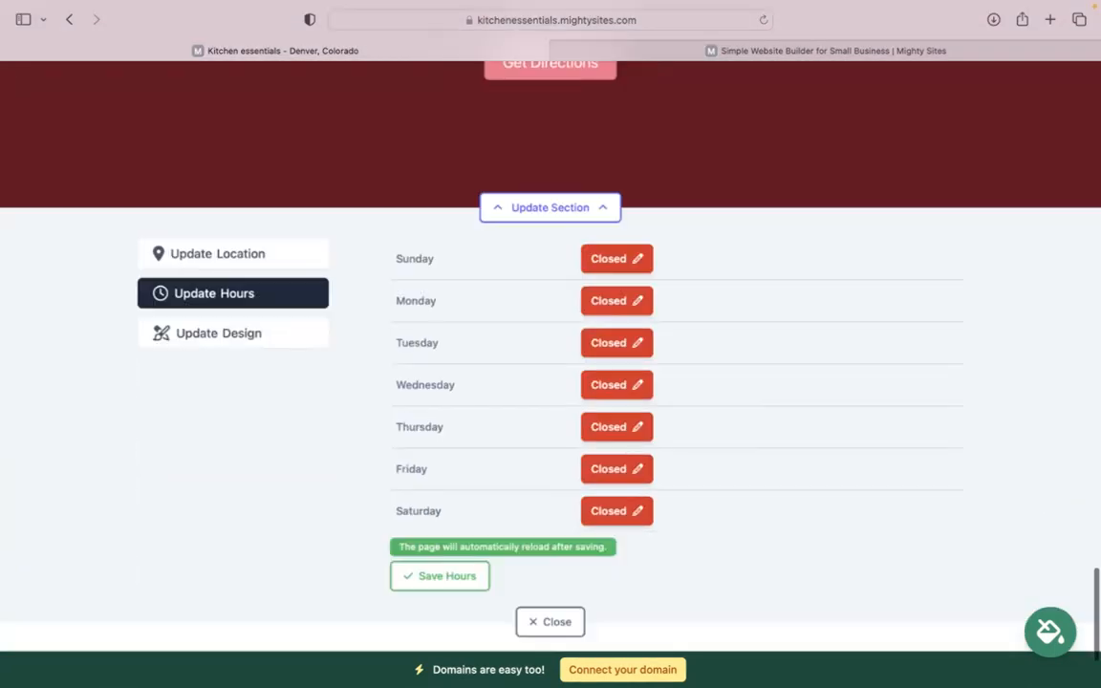
pyautogui.click(550, 571)
pyautogui.scroll(10, 576, 568)
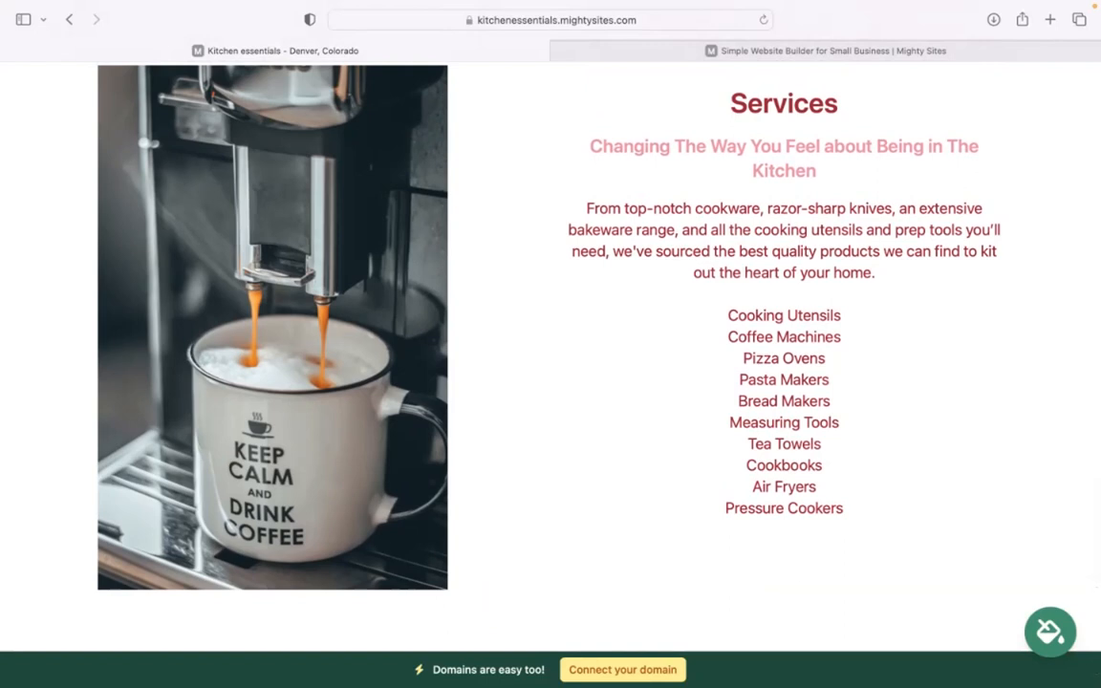
pyautogui.scroll(3, 551, 354)
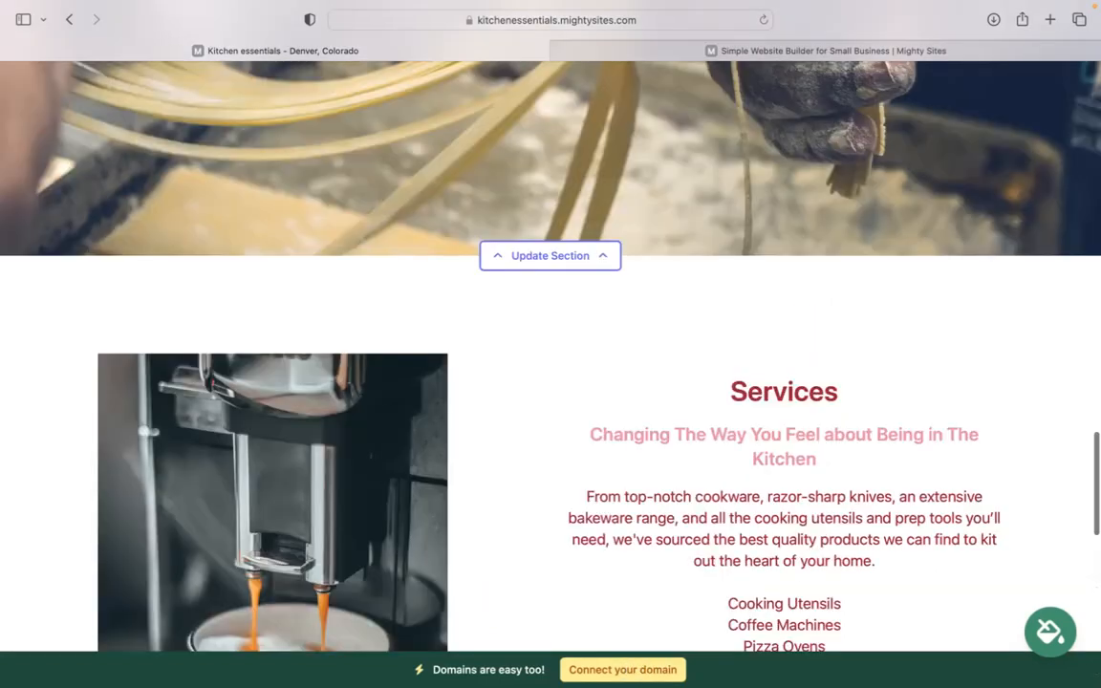
pyautogui.scroll(1, 550, 354)
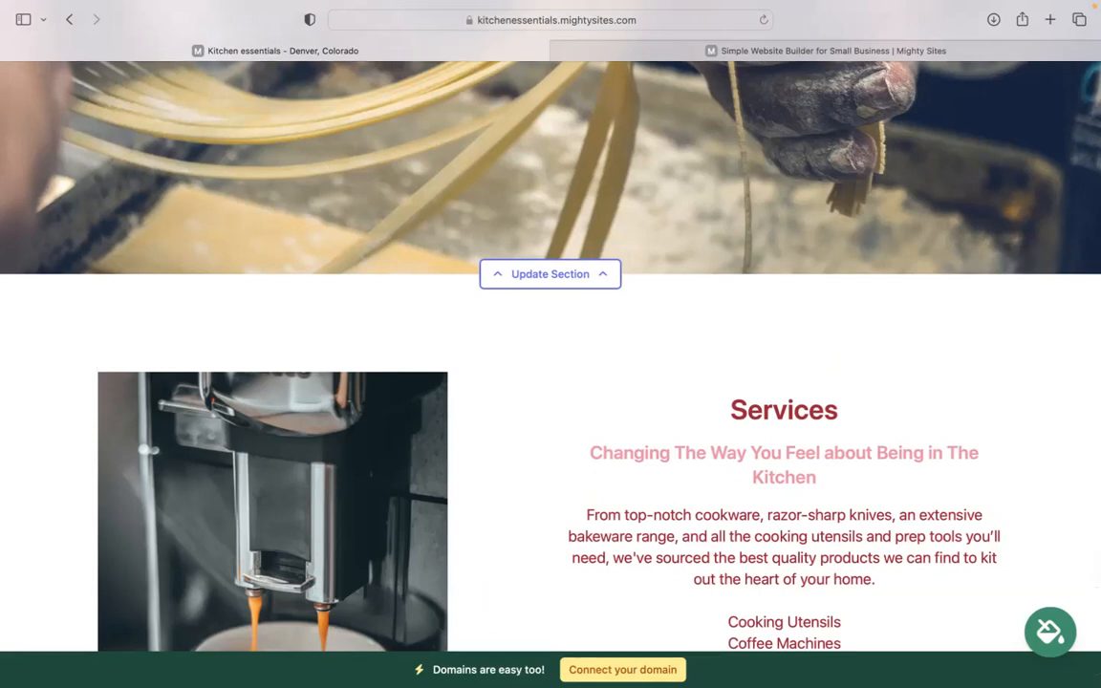
pyautogui.scroll(3, 550, 353)
pyautogui.scroll(3, 551, 354)
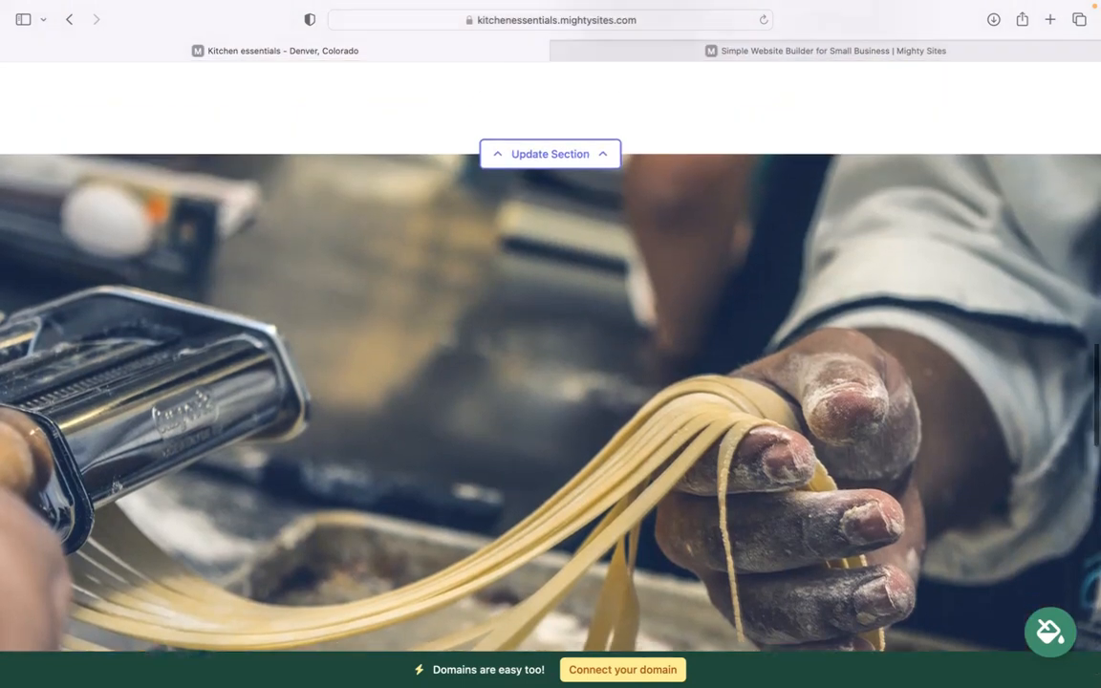
pyautogui.scroll(6, 551, 353)
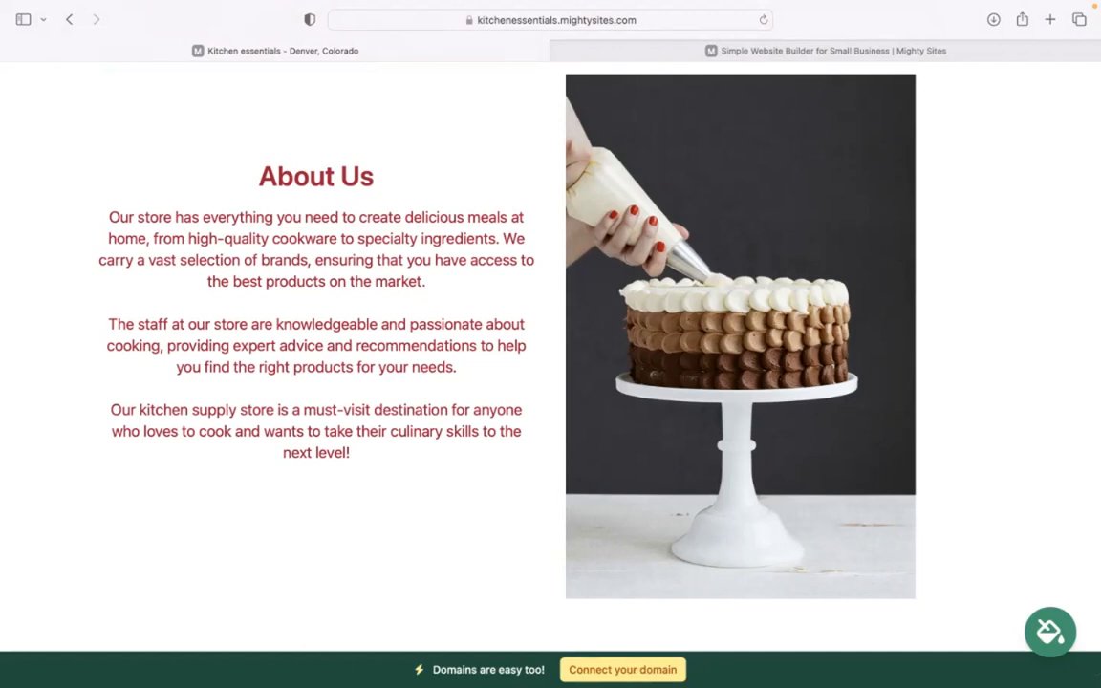
pyautogui.scroll(10, 550, 354)
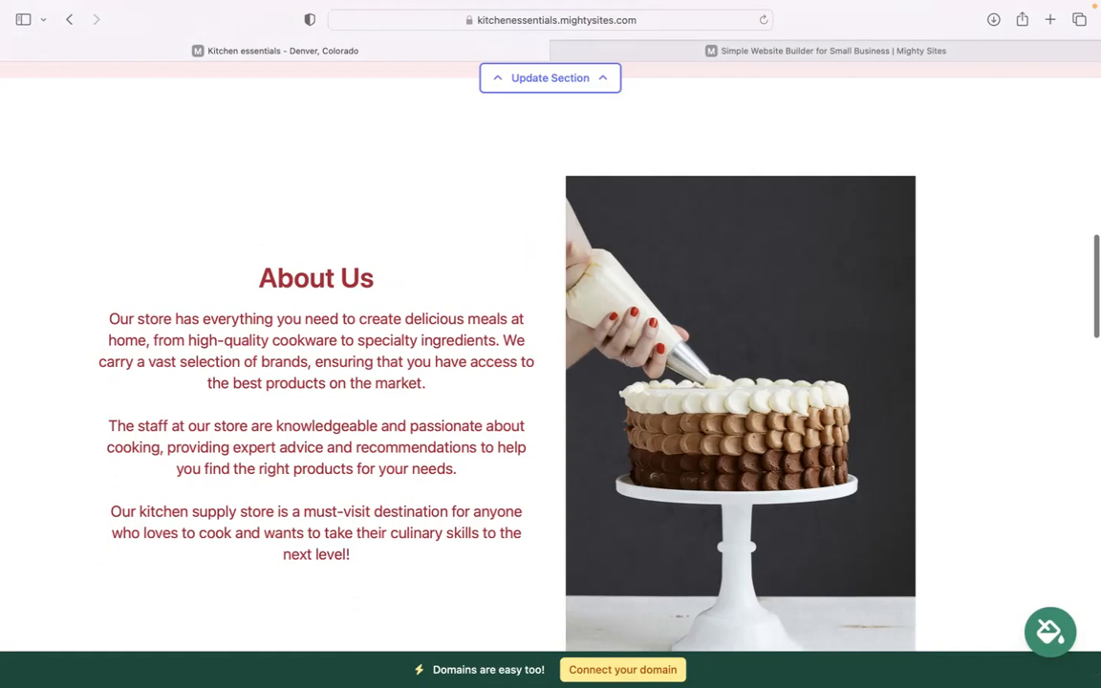
pyautogui.scroll(3, 550, 353)
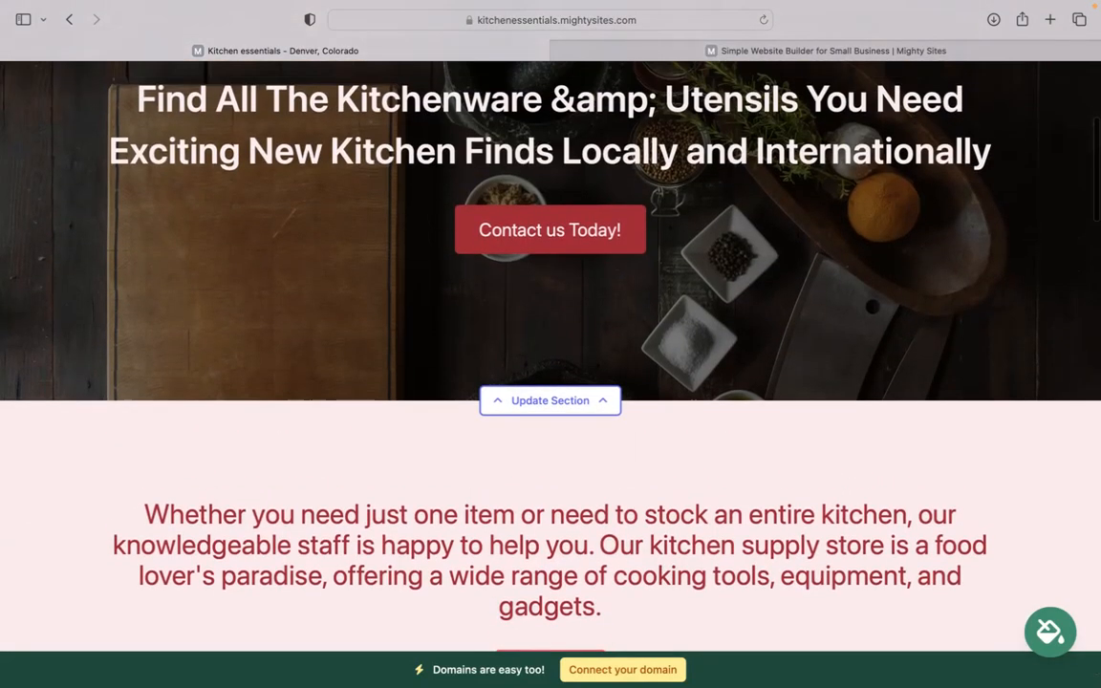
pyautogui.scroll(5, 550, 354)
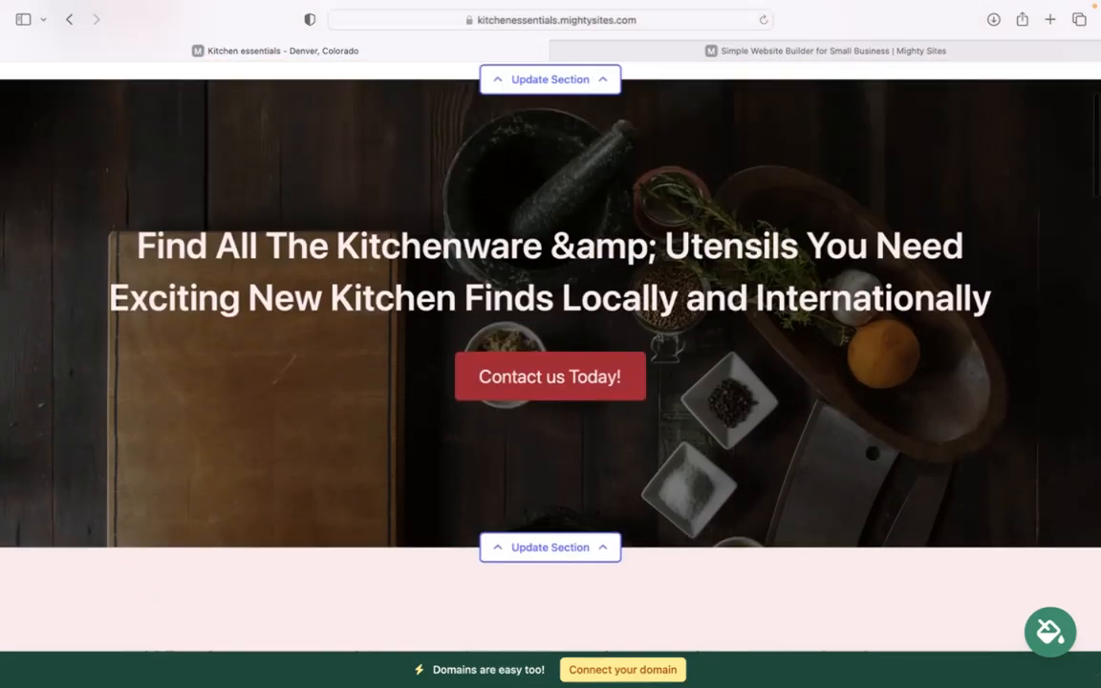
pyautogui.scroll(-15, 550, 354)
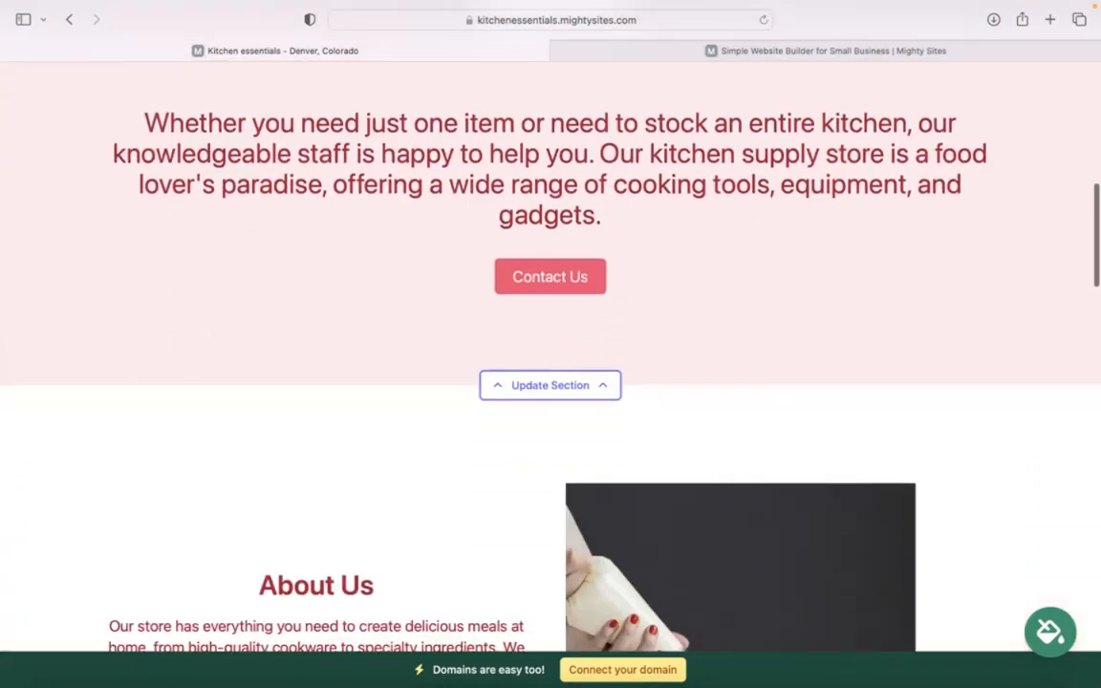
pyautogui.scroll(-10, 550, 354)
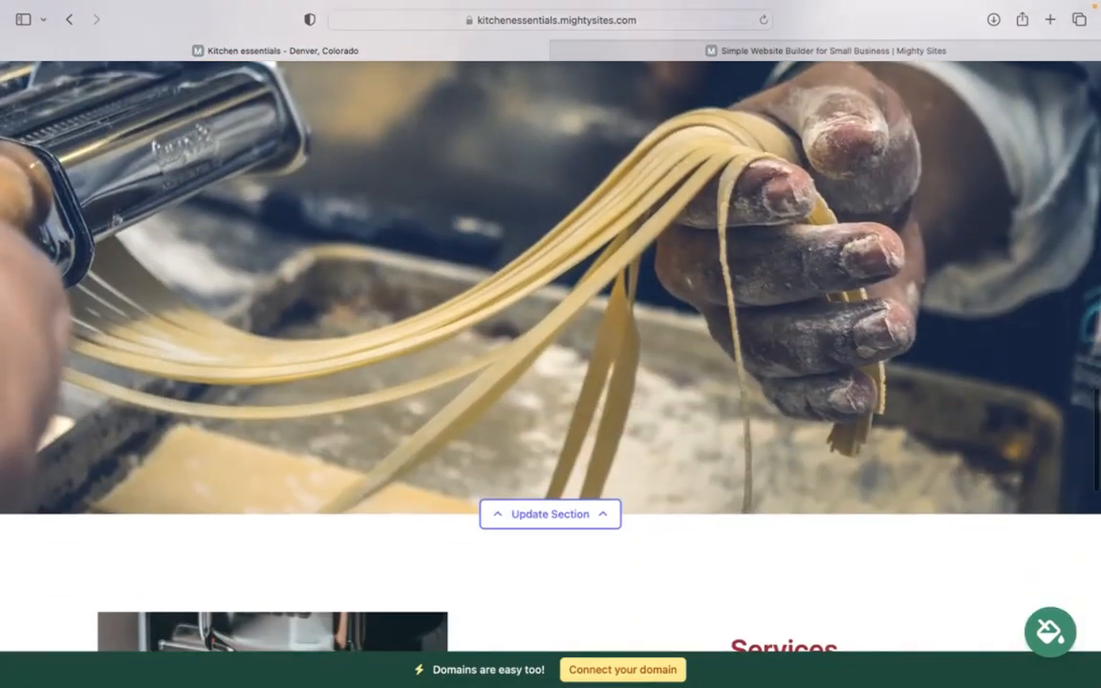
pyautogui.scroll(-5, 551, 354)
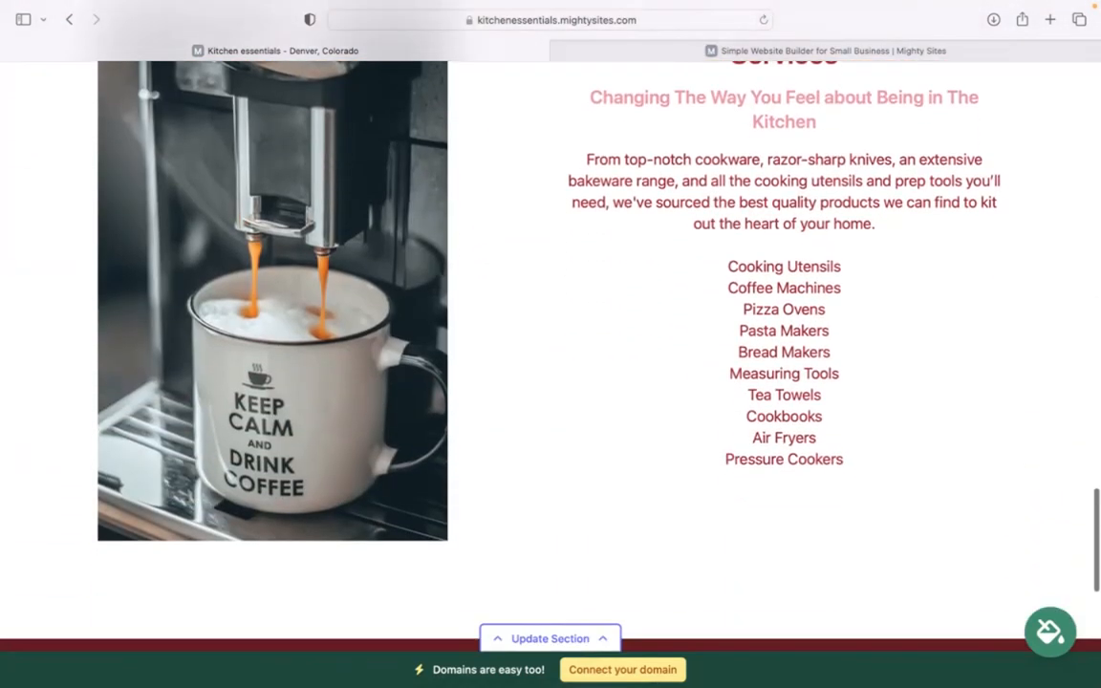